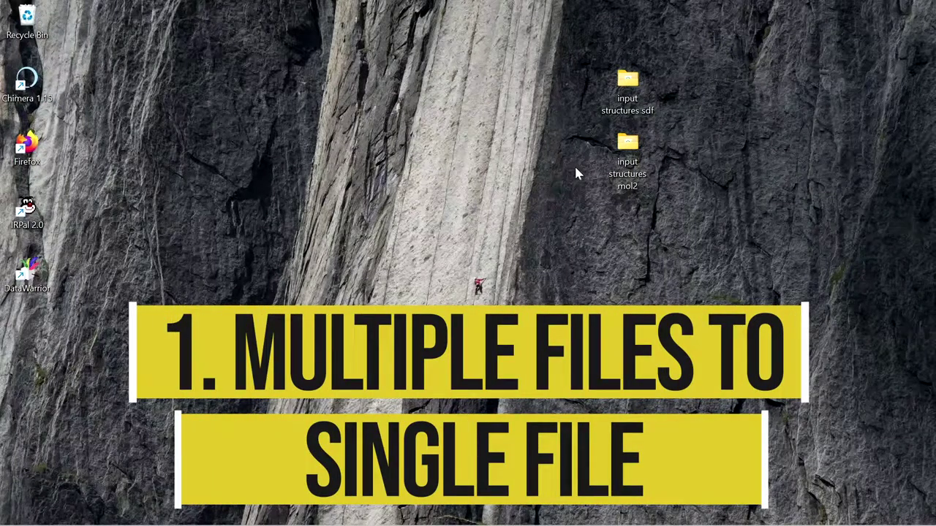
# Step: View the files in the "input structures mol2" desktop folder and launch Open Babel GUI
pyautogui.doubleClick(622, 151)
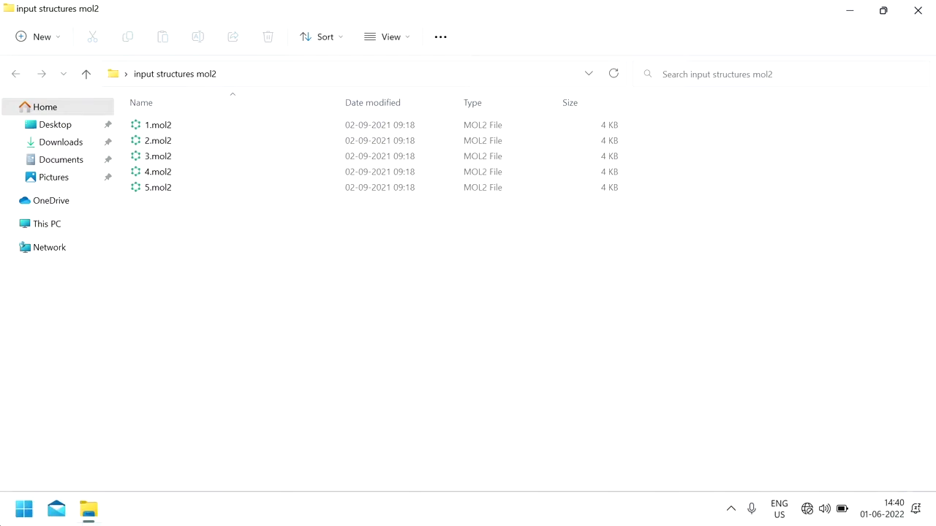
pyautogui.click(24, 509)
pyautogui.write('o')
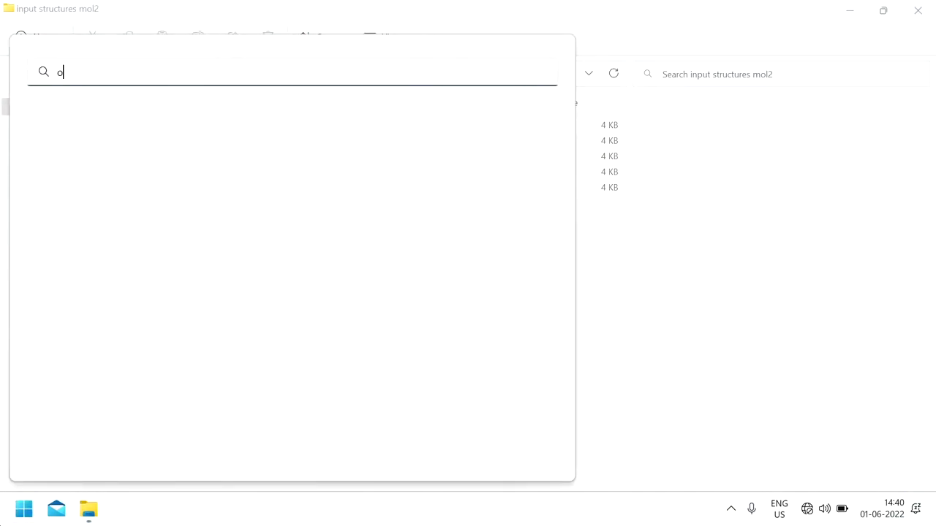
pyautogui.write('pe')
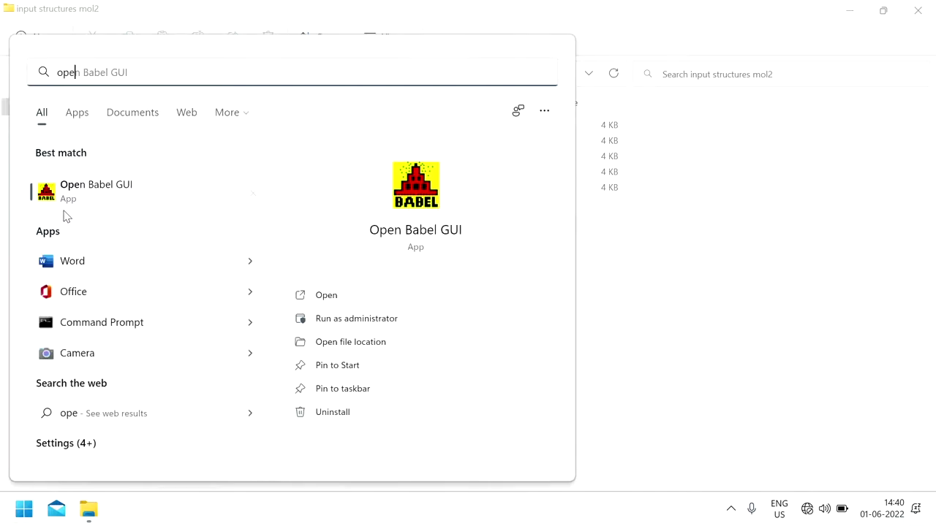
pyautogui.click(105, 194)
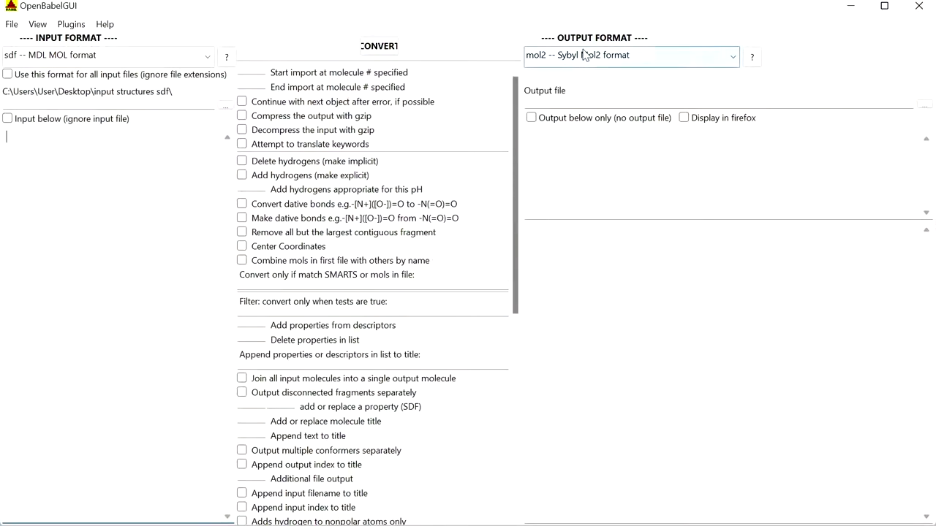
# Step: Set the input format to "mol2 -- Sybyl Mol2 format"
pyautogui.click(61, 61)
pyautogui.press('m')
pyautogui.press('m')
pyautogui.press('m')
pyautogui.press('m')
pyautogui.press('m')
pyautogui.press('m')
pyautogui.press('m')
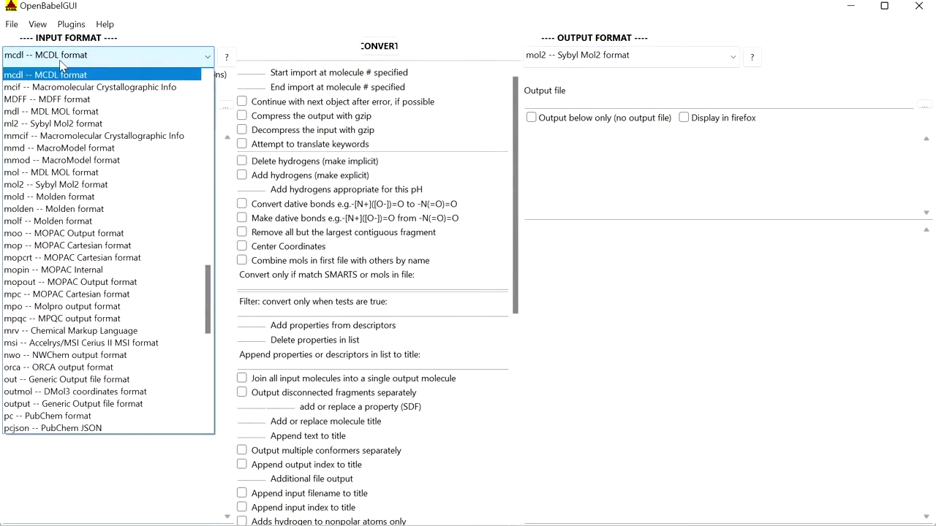
pyautogui.press('m')
pyautogui.press('m')
pyautogui.press('m')
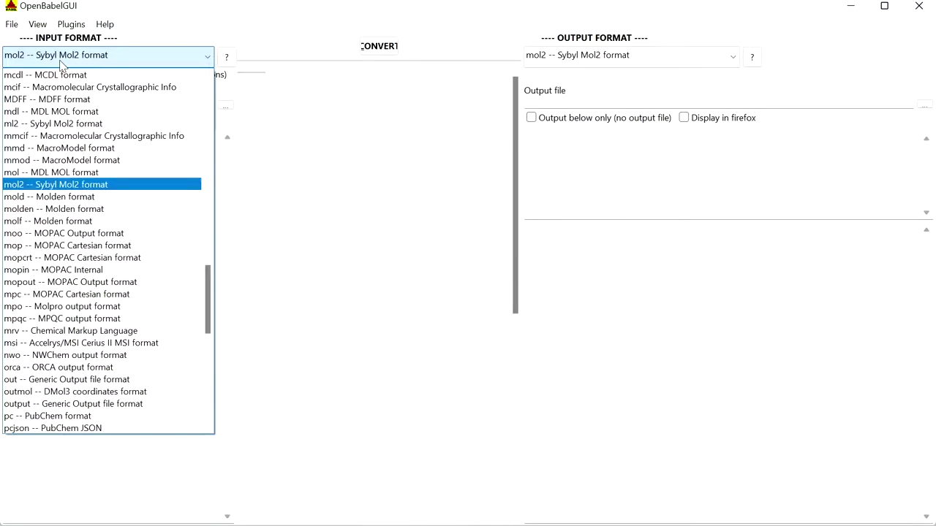
pyautogui.click(83, 57)
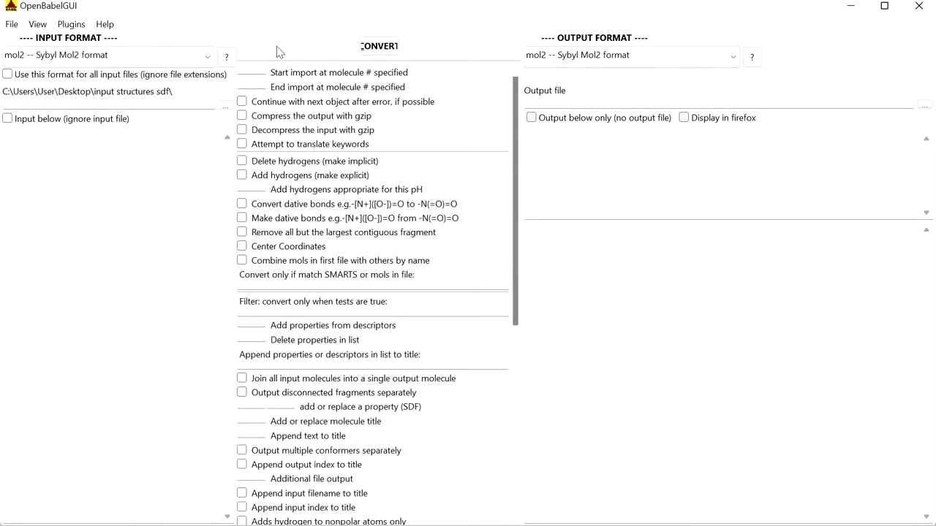
# Step: Set the output format to "sdf -- MDL MOL format"
pyautogui.click(600, 52)
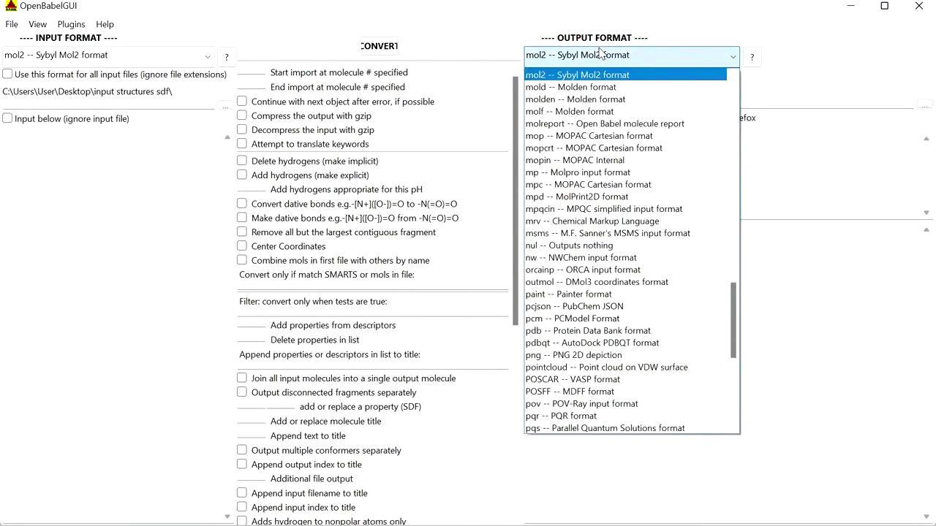
pyautogui.scroll(-20, 600, 53)
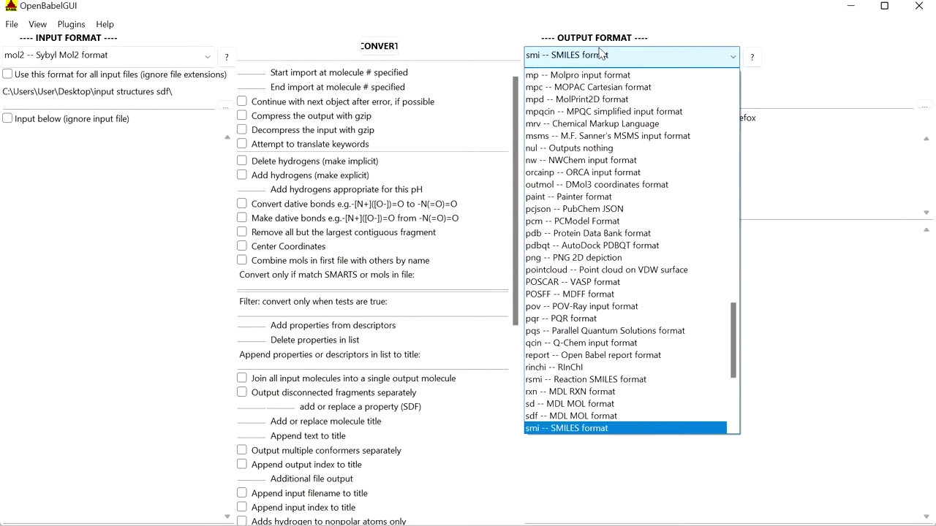
pyautogui.scroll(1, 599, 52)
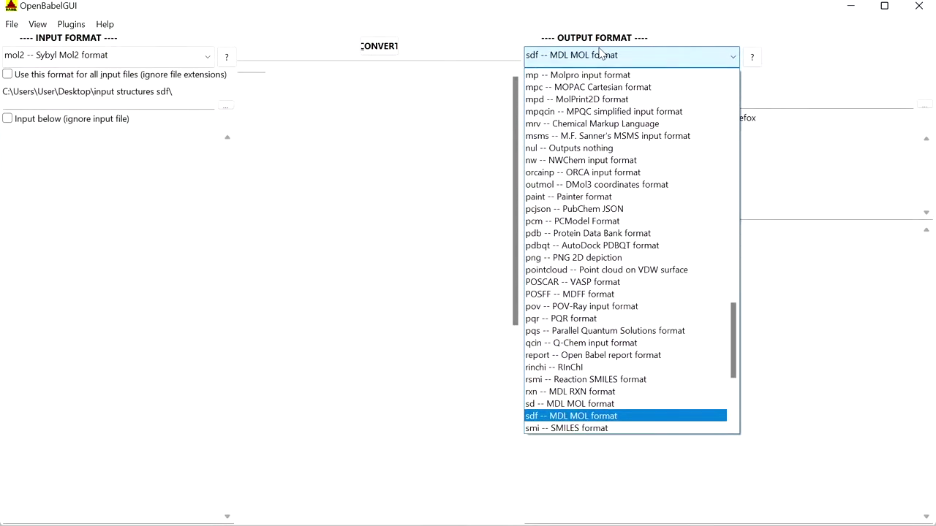
pyautogui.click(600, 53)
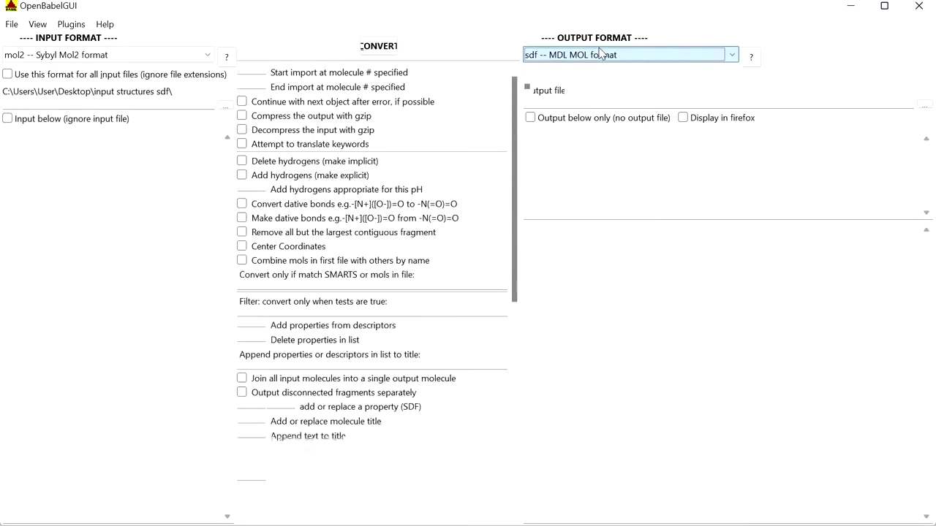
# Step: Load 1.mol2 through 5.mol2 from the Desktop folder "input structures mol2" as the input files
pyautogui.click(225, 106)
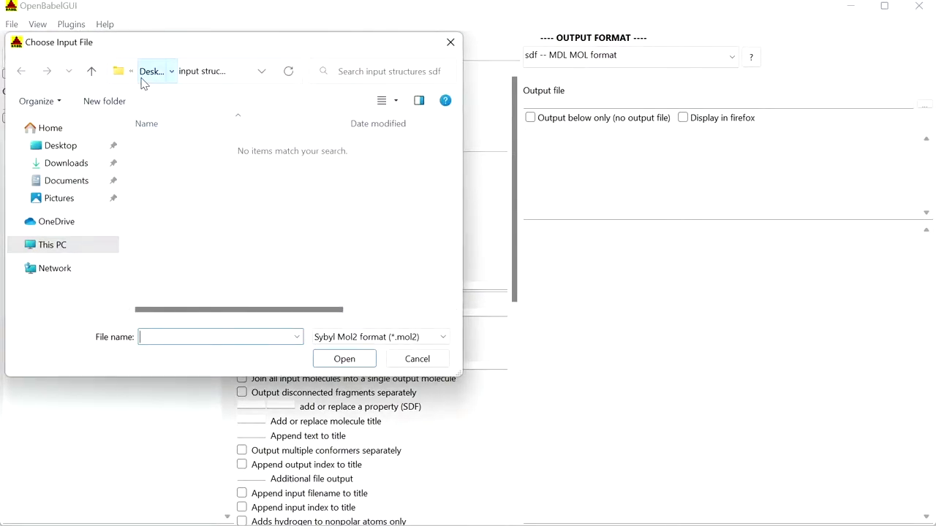
pyautogui.click(144, 83)
pyautogui.doubleClick(203, 159)
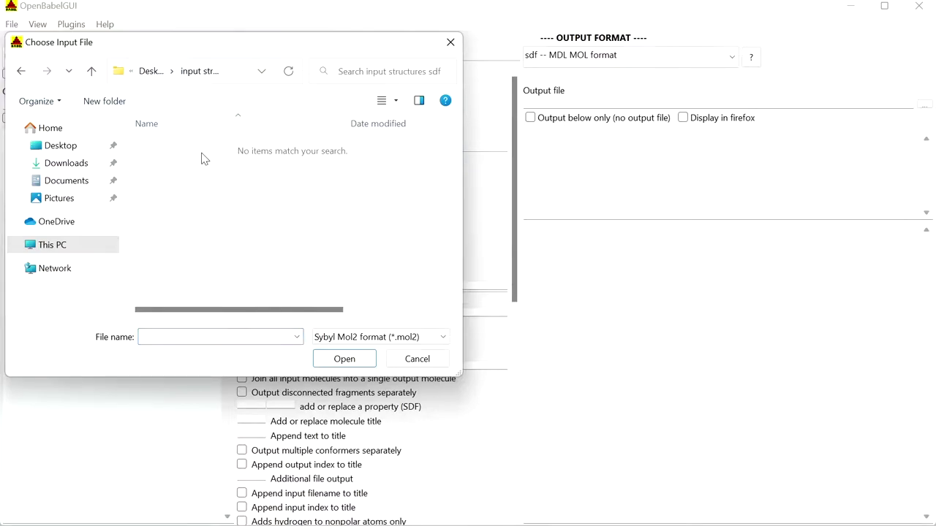
pyautogui.hotkey('alt', 'Left')
pyautogui.doubleClick(203, 148)
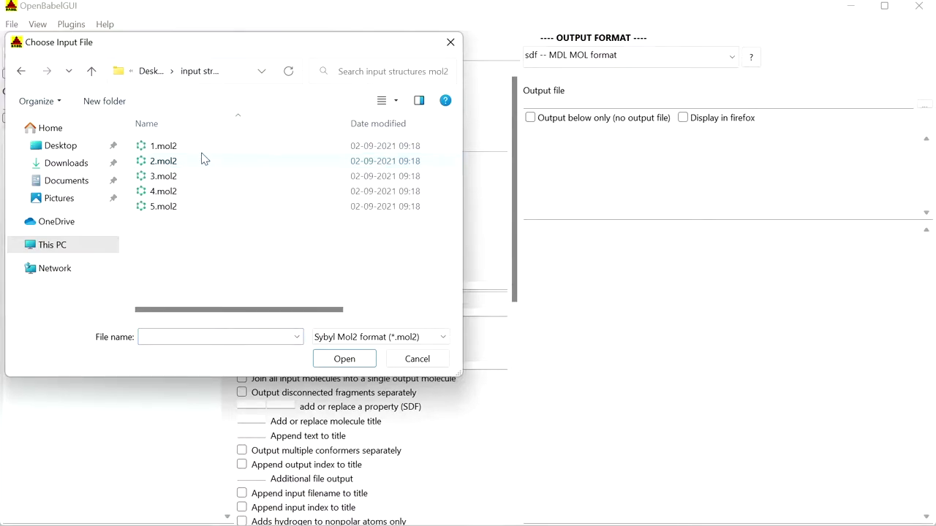
pyautogui.click(175, 154)
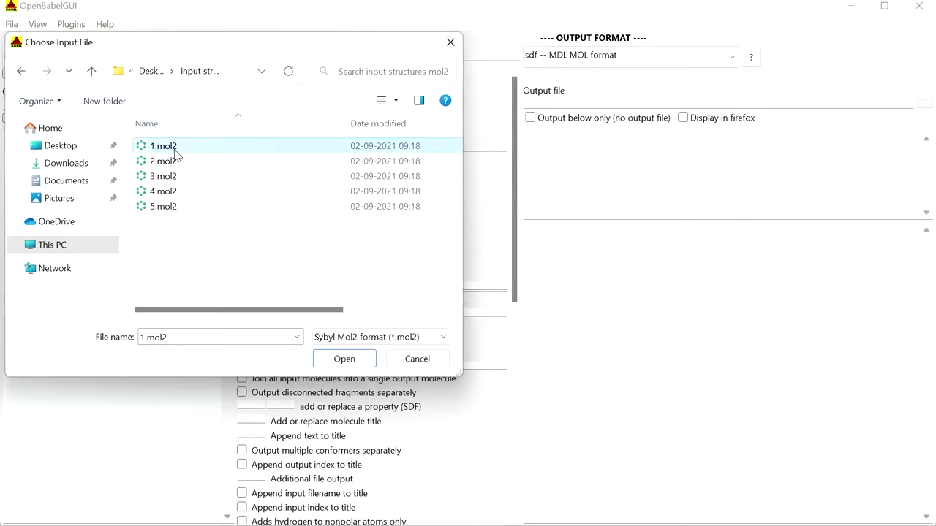
pyautogui.moveTo(185, 233); pyautogui.dragTo(187, 145)
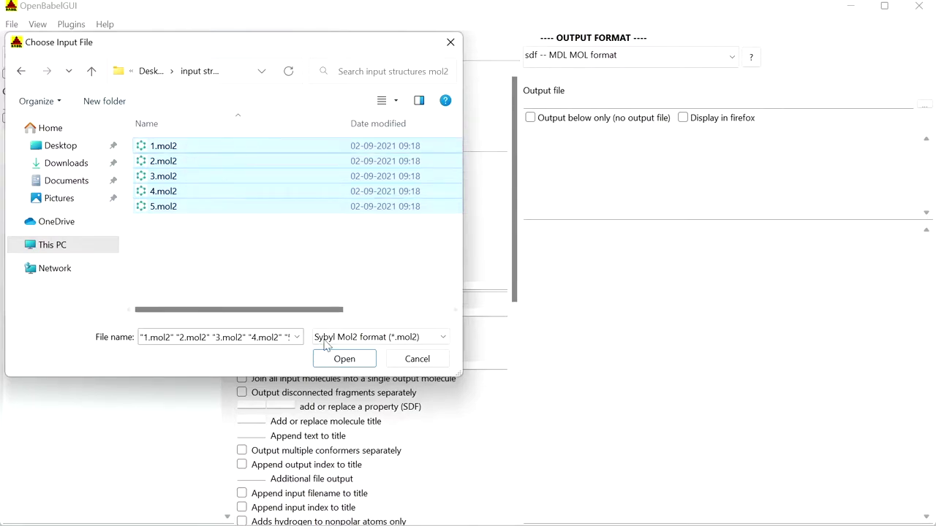
pyautogui.click(344, 358)
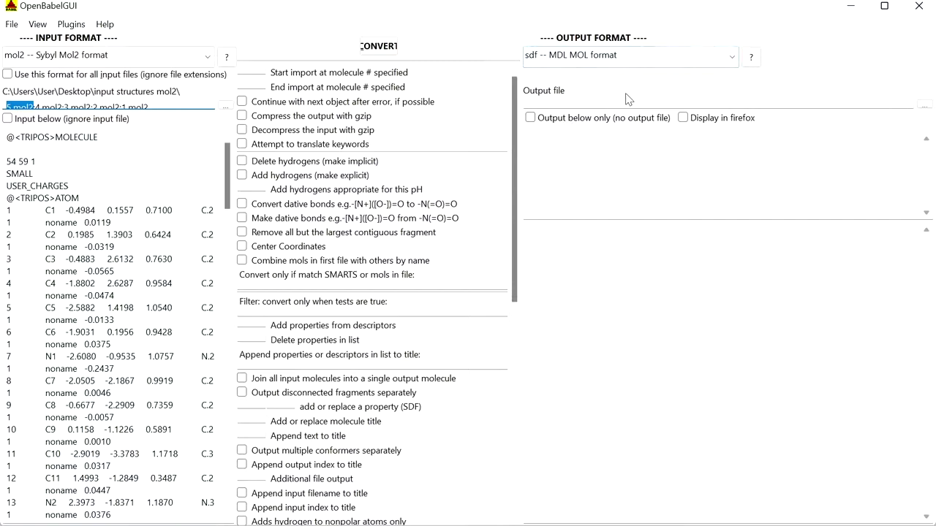
# Step: Set the output file to output.sdf on the Desktop and convert the five mol2 files into it
pyautogui.click(923, 106)
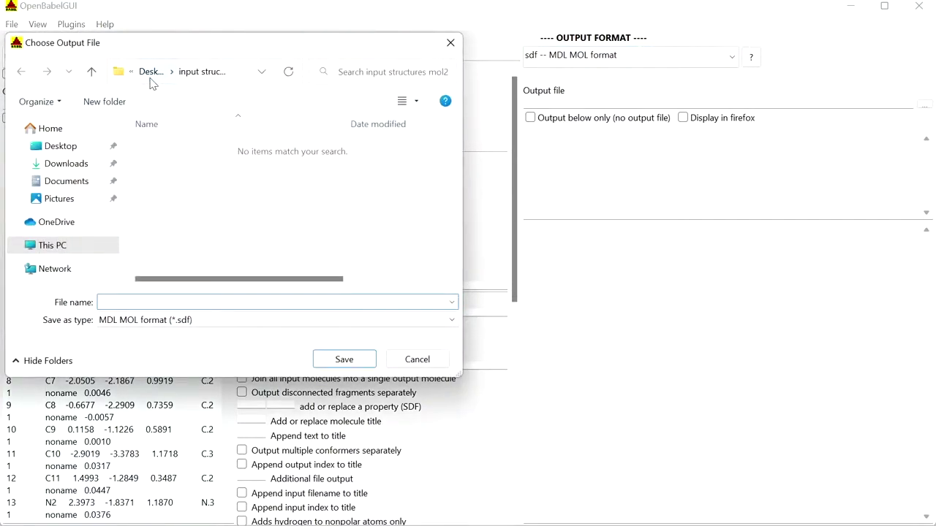
pyautogui.click(152, 71)
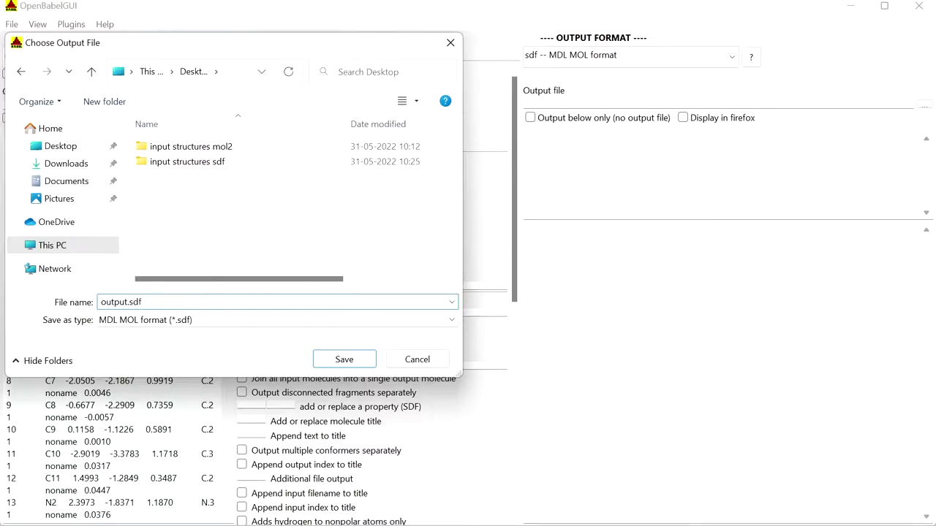
pyautogui.click(345, 359)
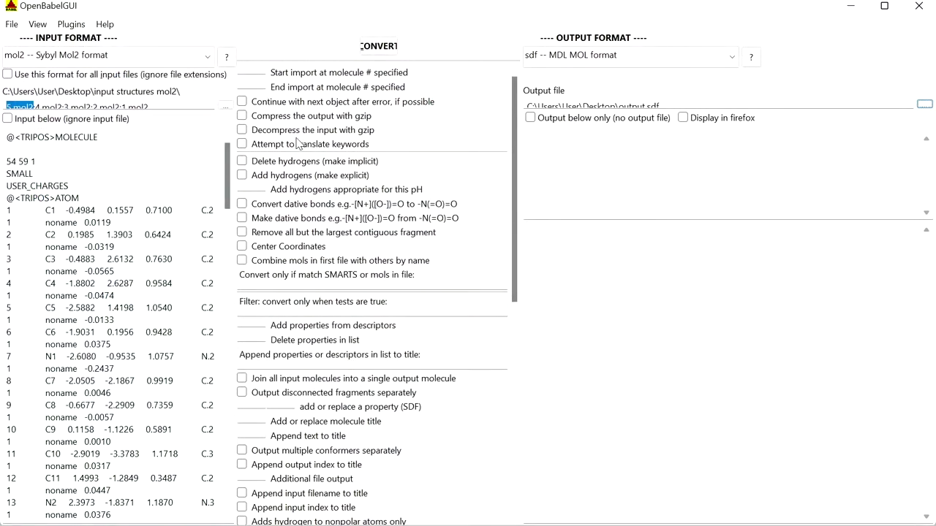
pyautogui.click(379, 47)
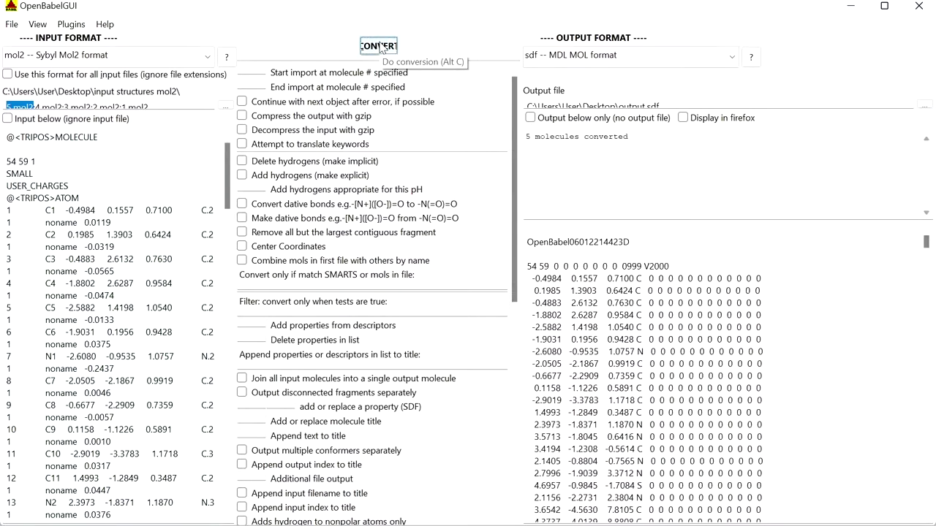
pyautogui.moveTo(629, 136); pyautogui.dragTo(531, 137)
pyautogui.click(565, 145)
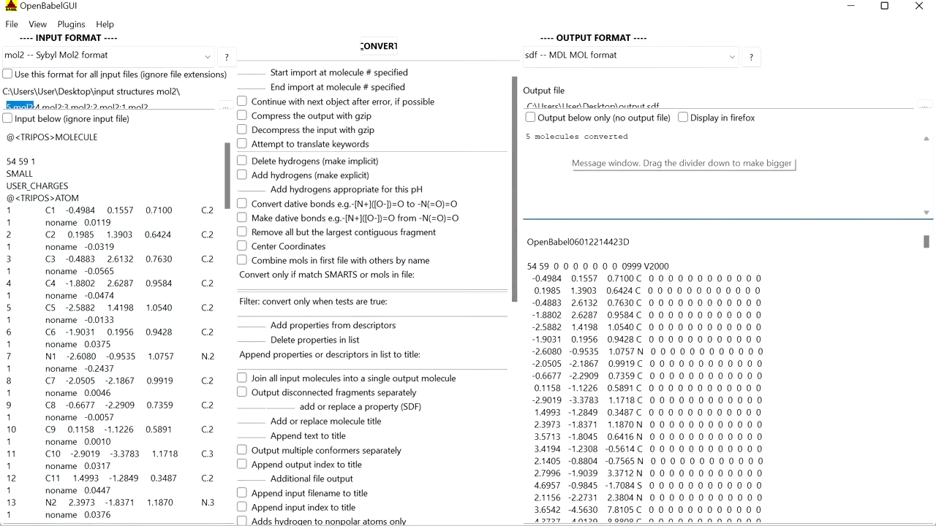
# Step: Minimize the open windows, inspect output.sdf from the desktop in MarvinView, and close the viewer
pyautogui.click(848, 6)
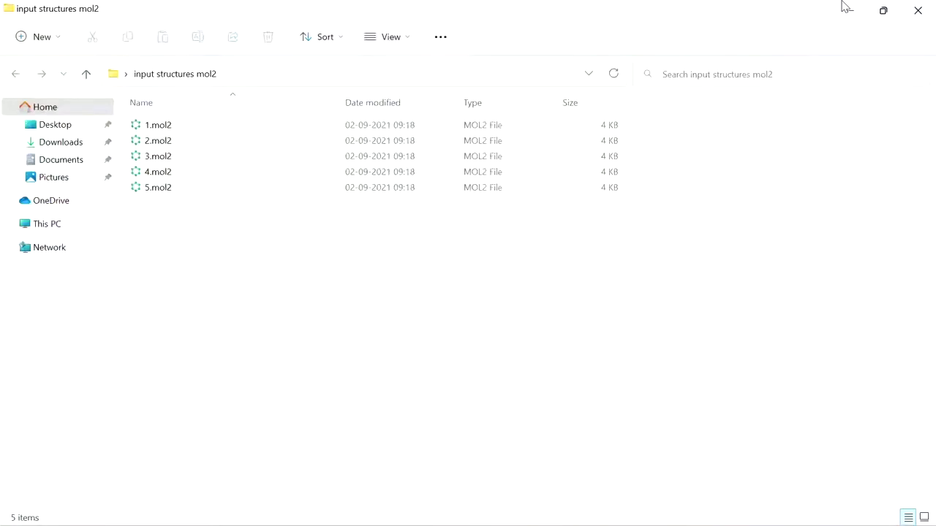
pyautogui.click(846, 6)
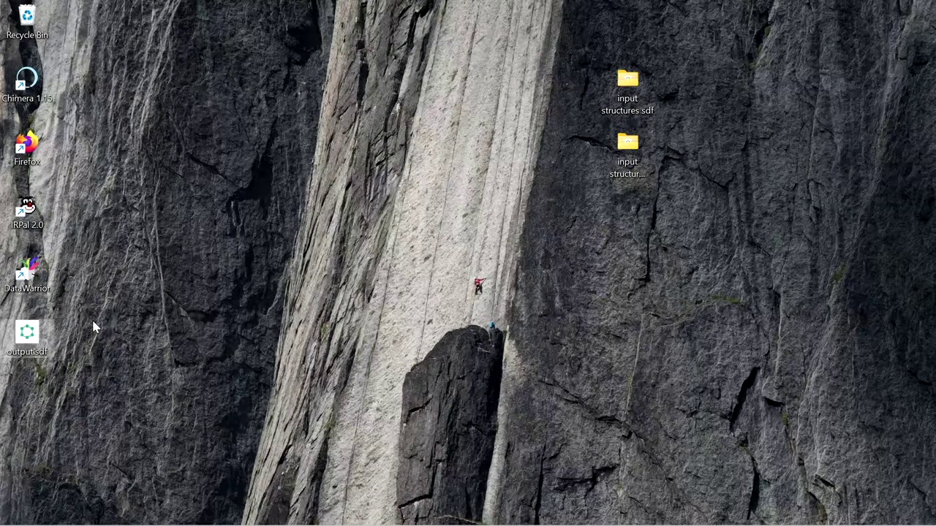
pyautogui.doubleClick(27, 334)
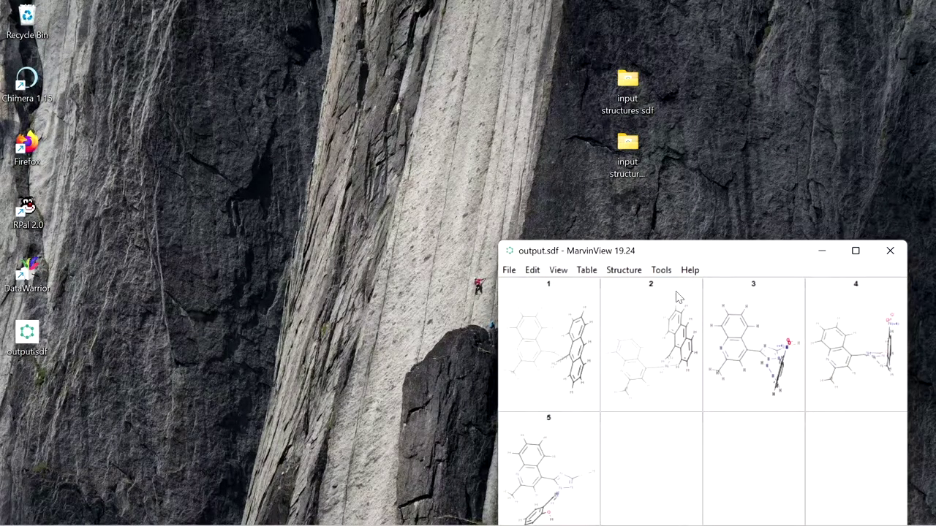
pyautogui.click(890, 252)
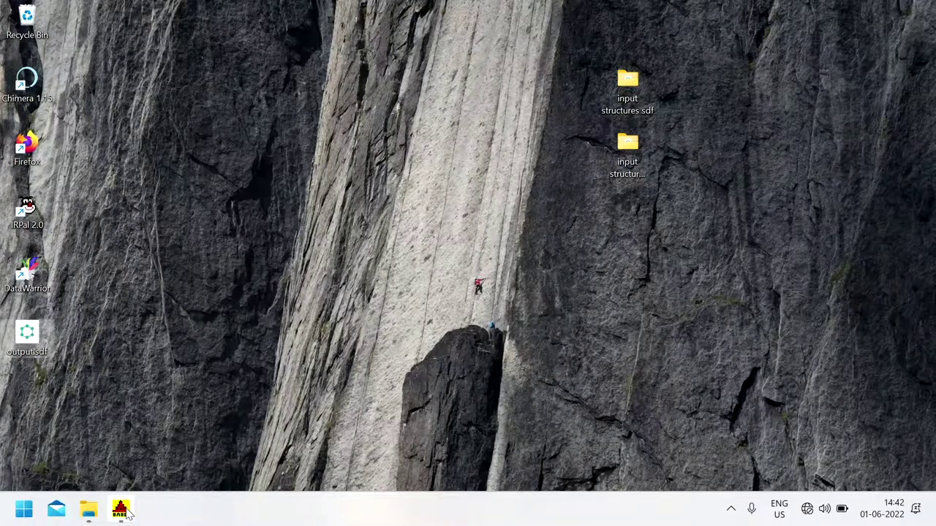
# Step: Back in Open Babel GUI, convert the same input files to "smi -- SMILES format" with output.smi on the Desktop as output file
pyautogui.click(120, 517)
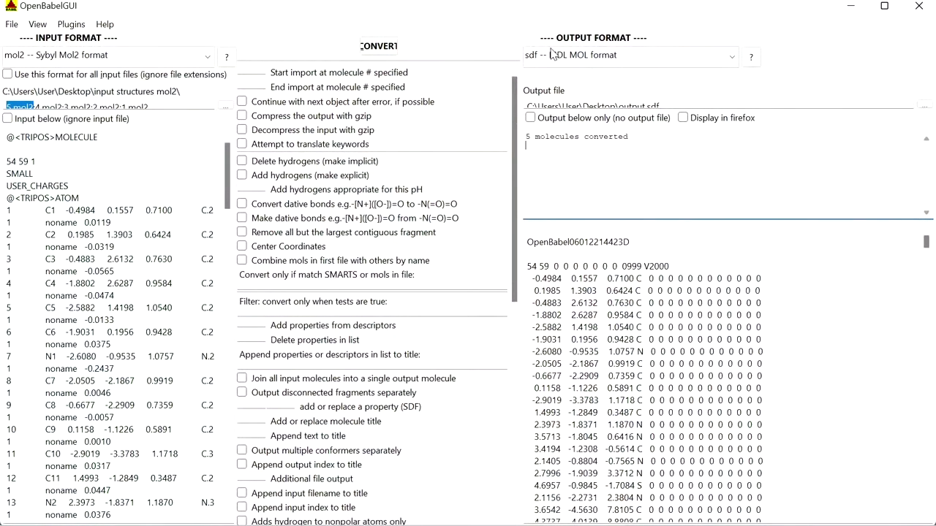
pyautogui.click(552, 57)
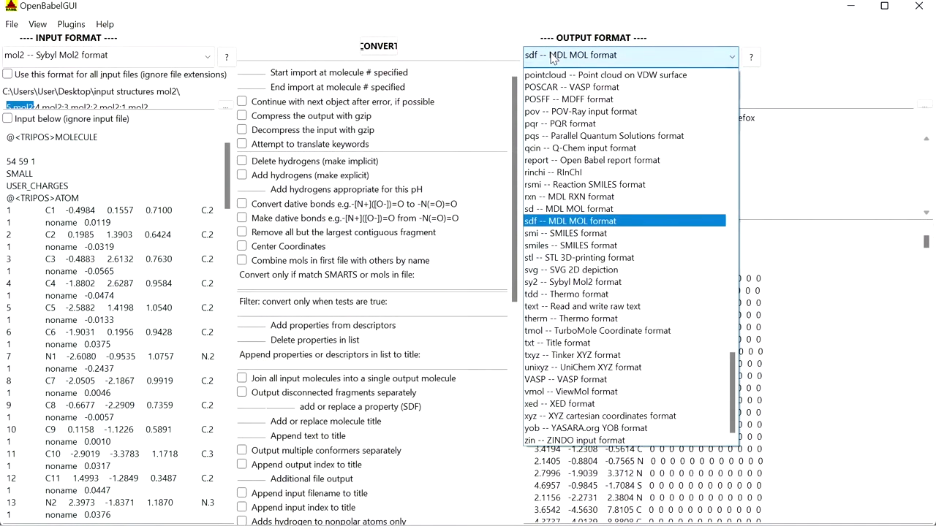
pyautogui.press('Down')
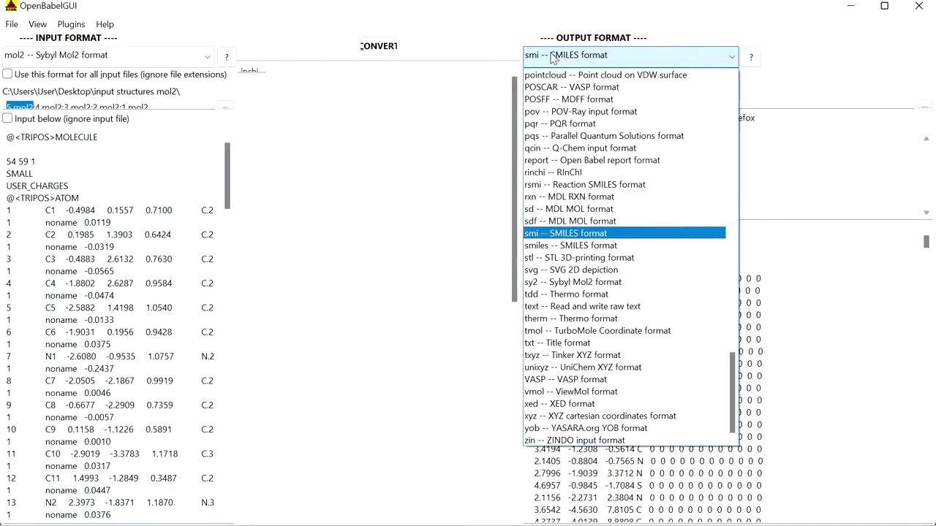
pyautogui.click(552, 58)
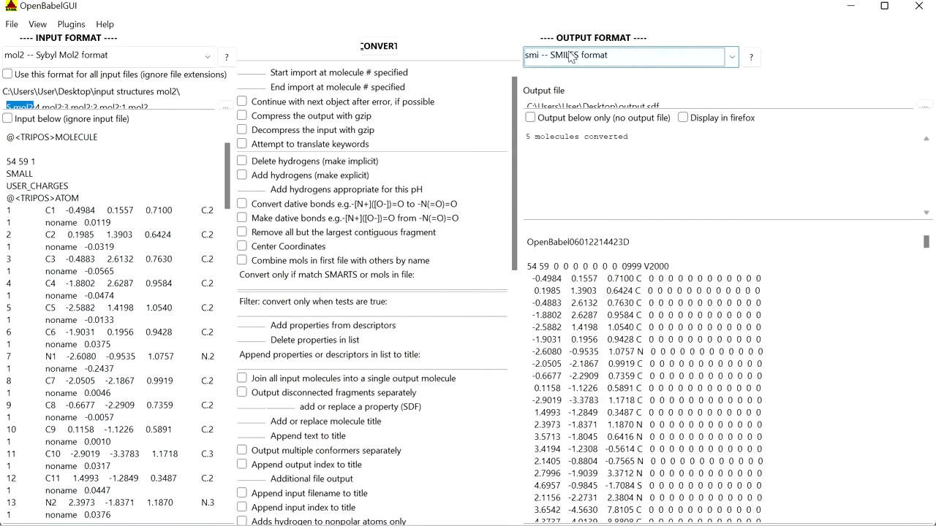
pyautogui.click(668, 106)
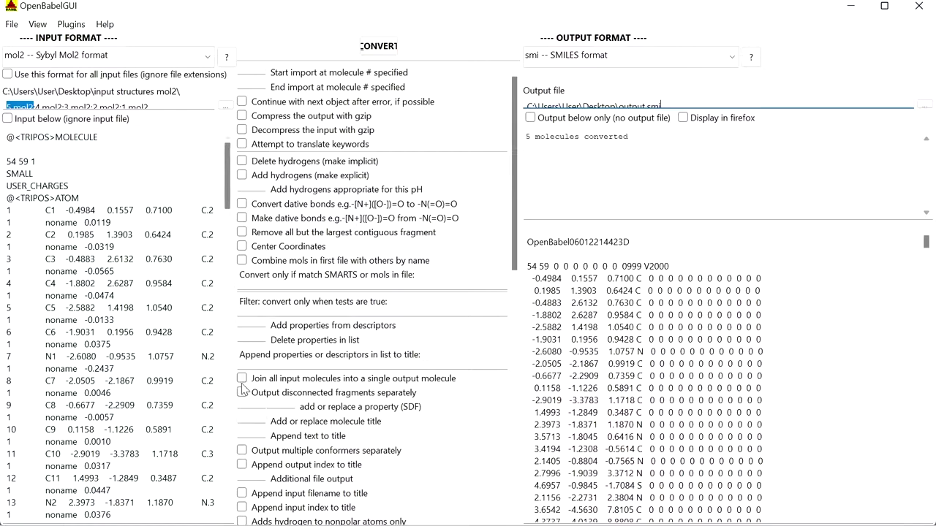
pyautogui.click(383, 48)
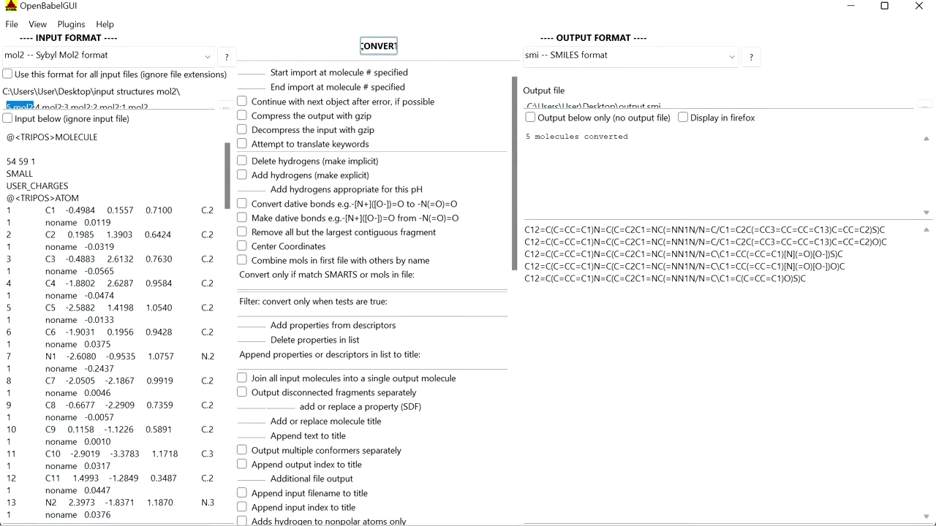
# Step: Minimize Open Babel GUI, check the SMILES strings in output.smi in Notepad, and close the file
pyautogui.click(853, 5)
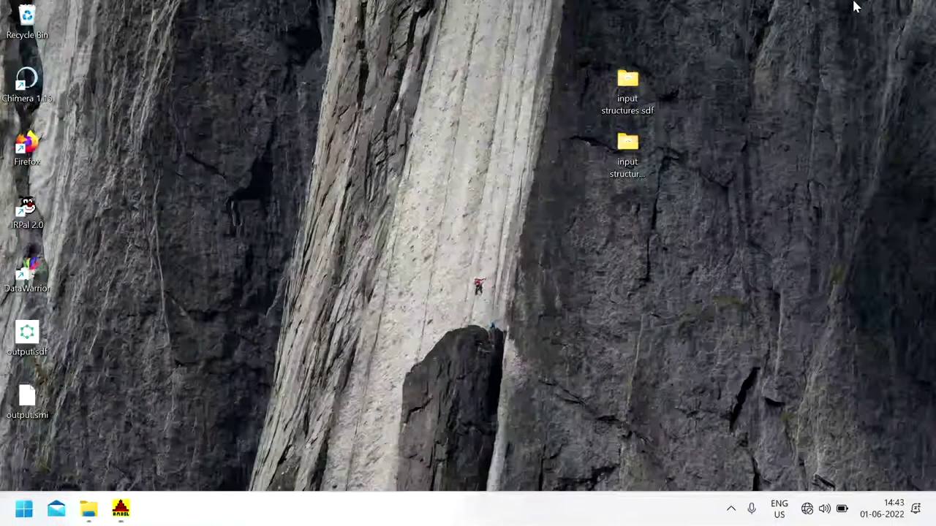
pyautogui.doubleClick(27, 398)
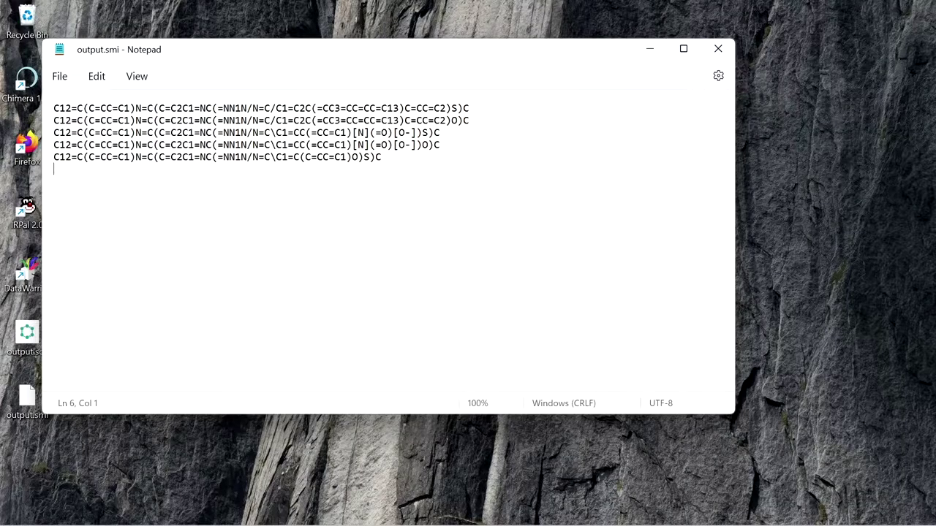
pyautogui.click(716, 48)
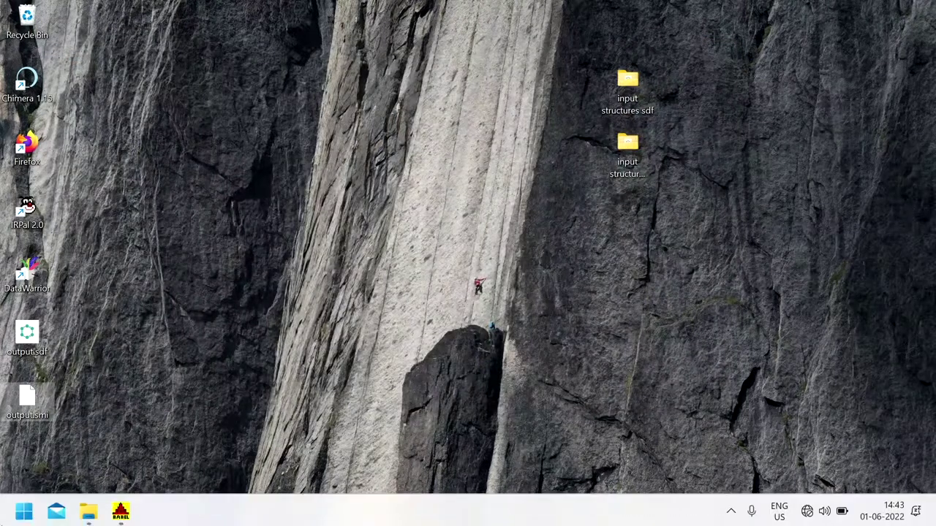
# Step: Return to Open Babel GUI and set the output format to "pdb -- Protein Data Bank format"
pyautogui.click(121, 510)
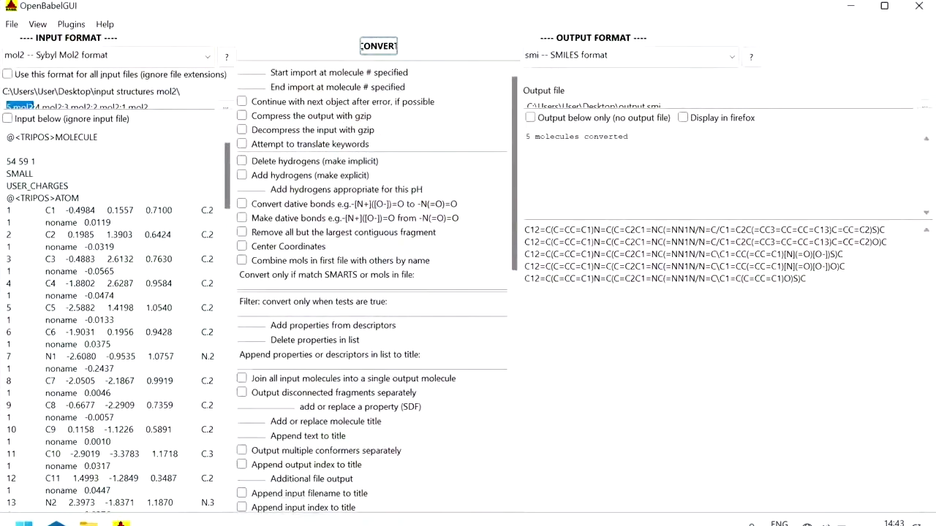
pyautogui.click(592, 57)
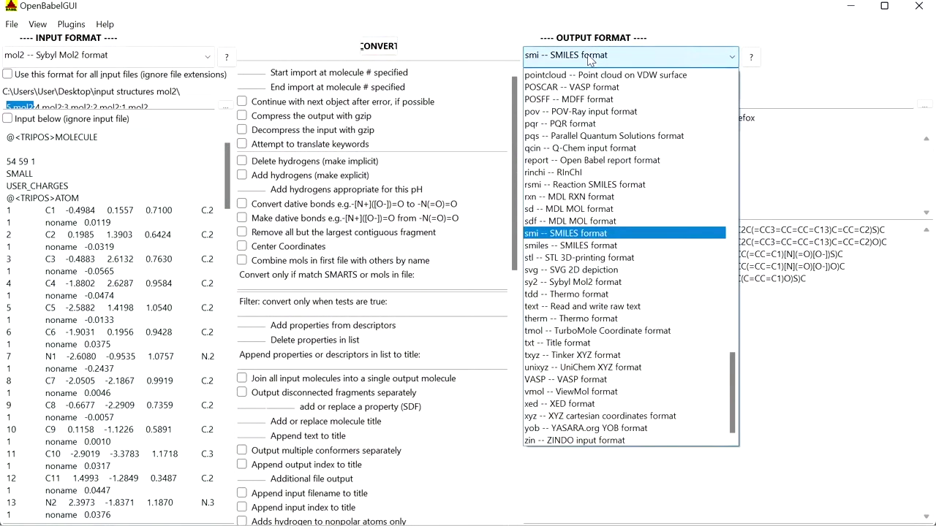
pyautogui.write('m')
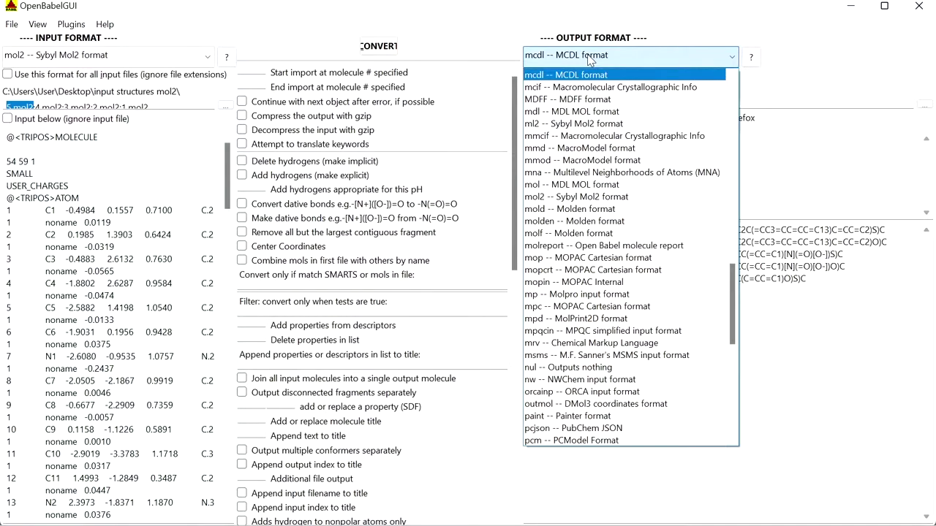
pyautogui.press('p')
pyautogui.press('p')
pyautogui.press('p')
pyautogui.press('p')
pyautogui.press('p')
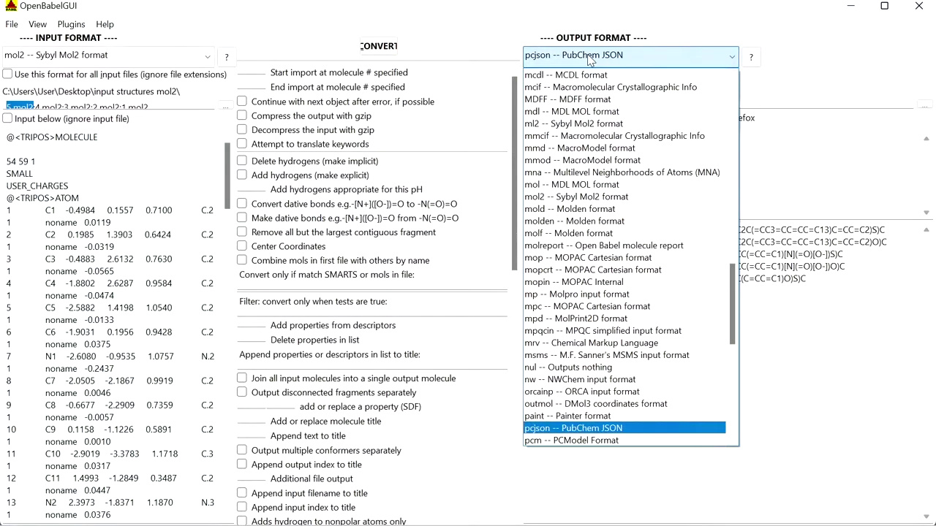
pyautogui.press('Up')
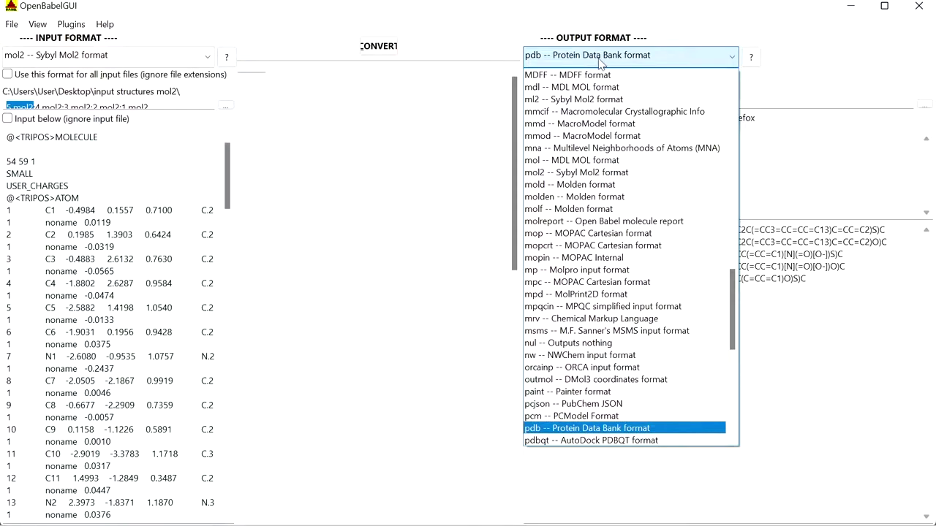
pyautogui.press('Return')
# Step: Set the output file to output.pdb on the Desktop, convert the mol2 files into it, and minimize the window to check the desktop
pyautogui.click(670, 106)
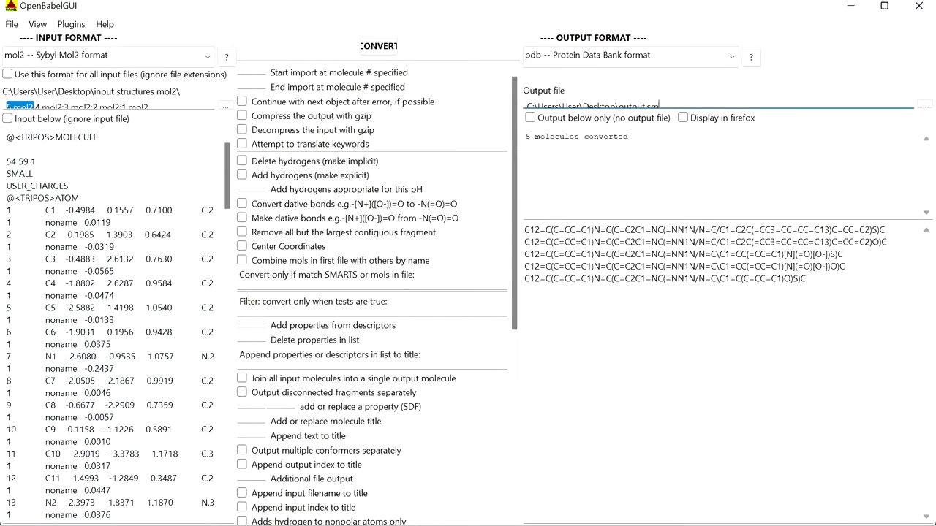
pyautogui.write('pdb')
pyautogui.click(378, 46)
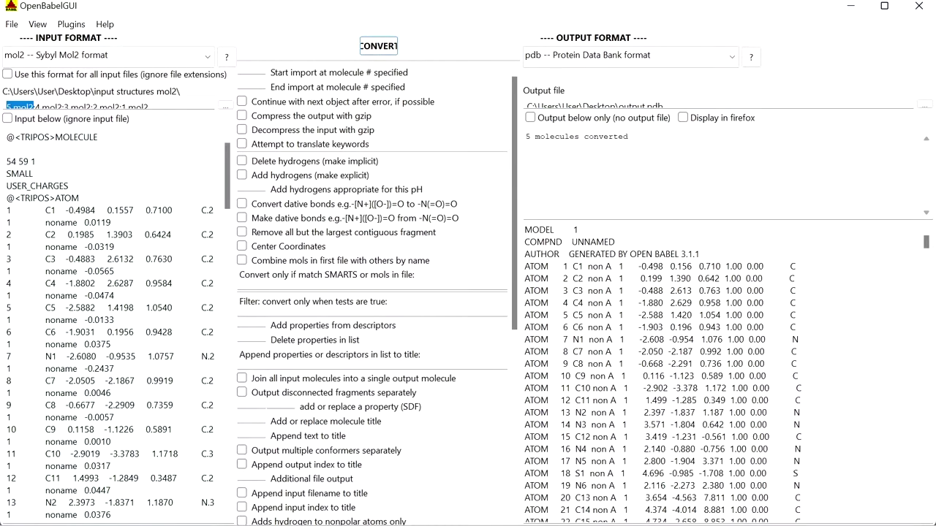
pyautogui.click(632, 135)
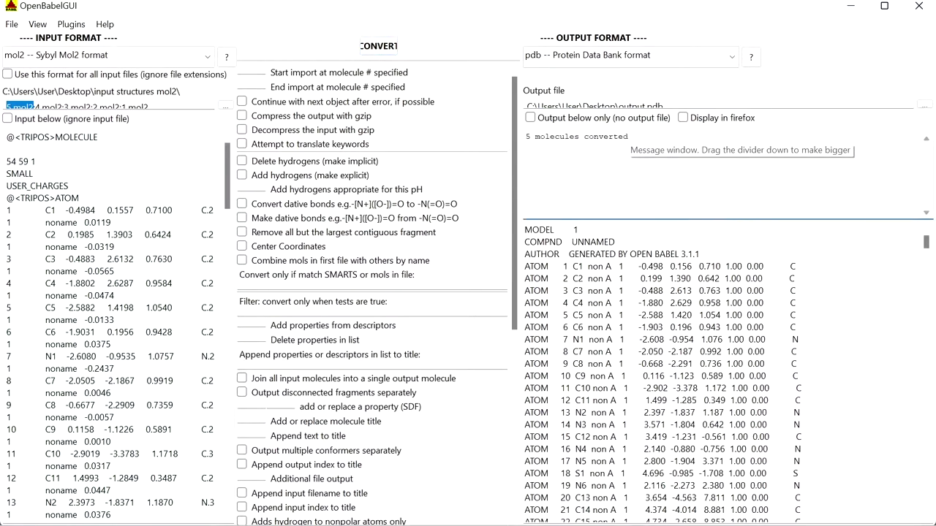
pyautogui.click(851, 6)
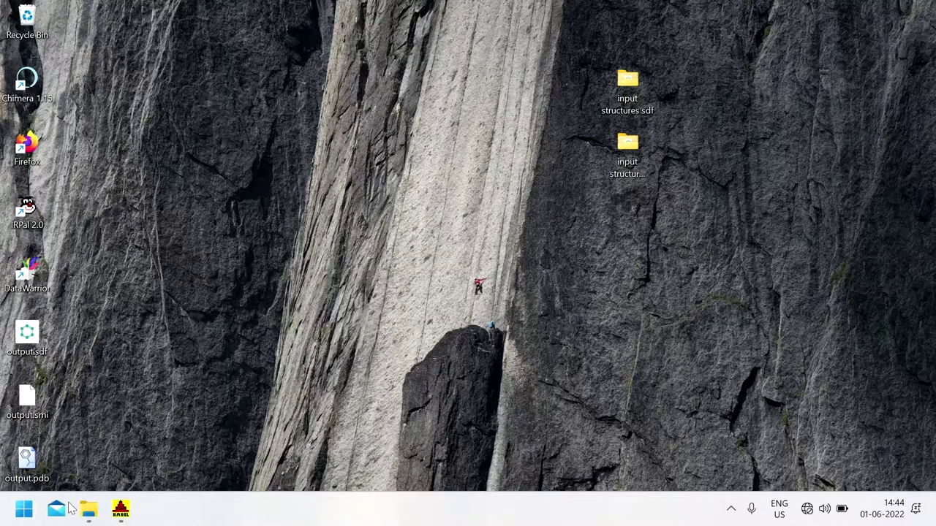
# Step: Back in Open Babel GUI, convert the mol2 files into separate PDB files with *.pdb on the Desktop as output, and check them on the desktop
pyautogui.click(121, 510)
pyautogui.doubleClick(433, 25)
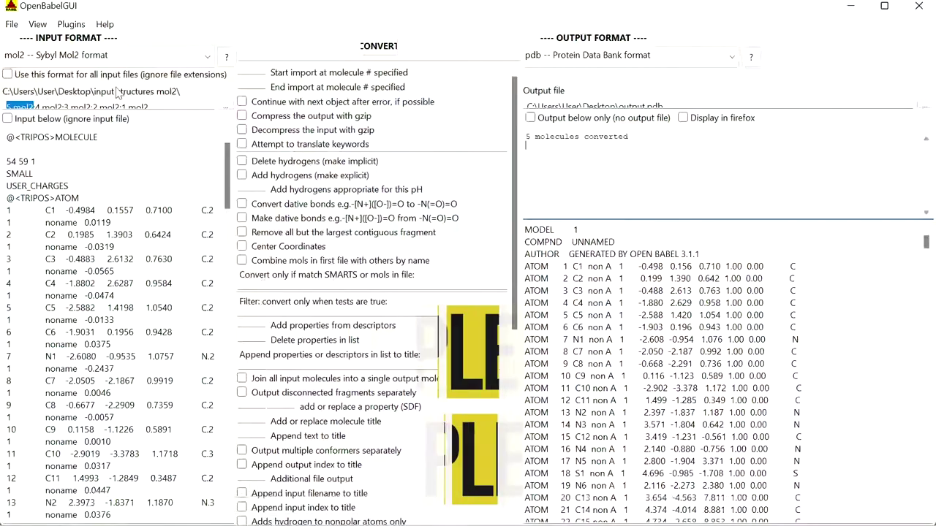
pyautogui.click(663, 106)
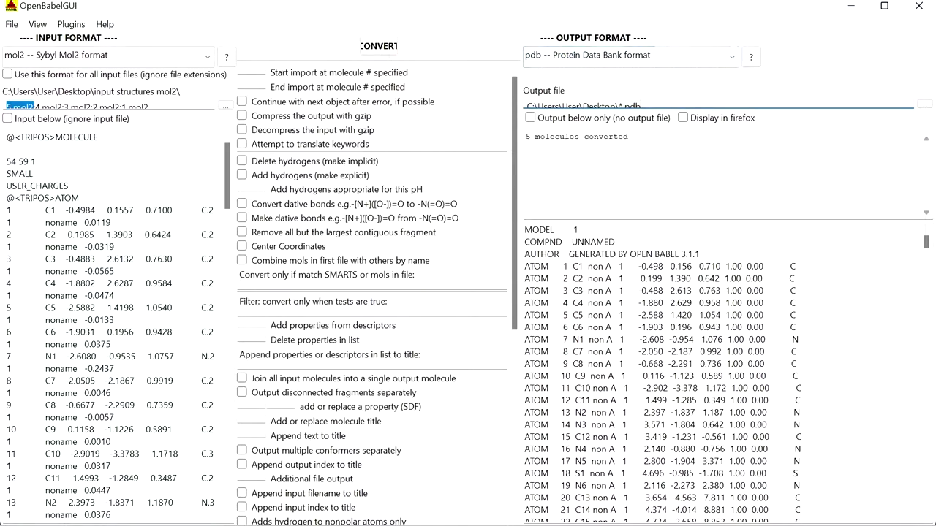
pyautogui.click(388, 48)
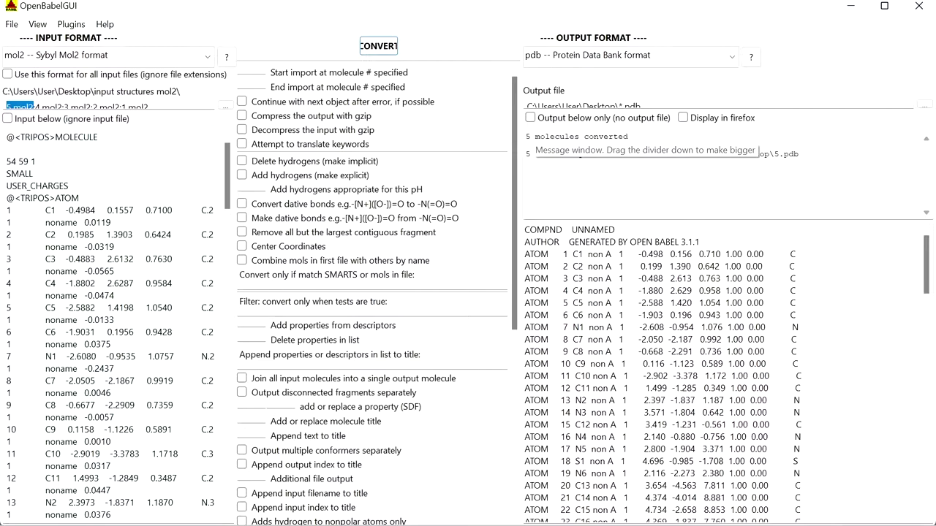
pyautogui.click(574, 152)
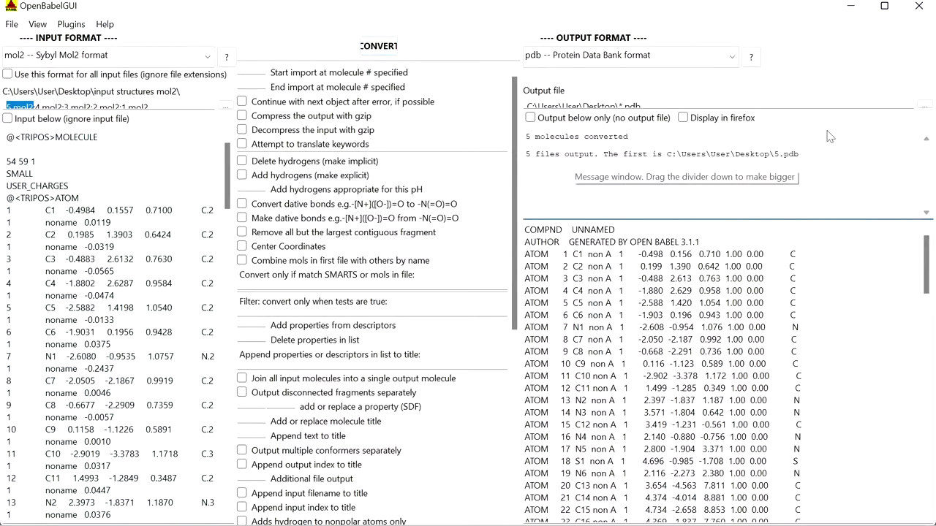
pyautogui.click(860, 6)
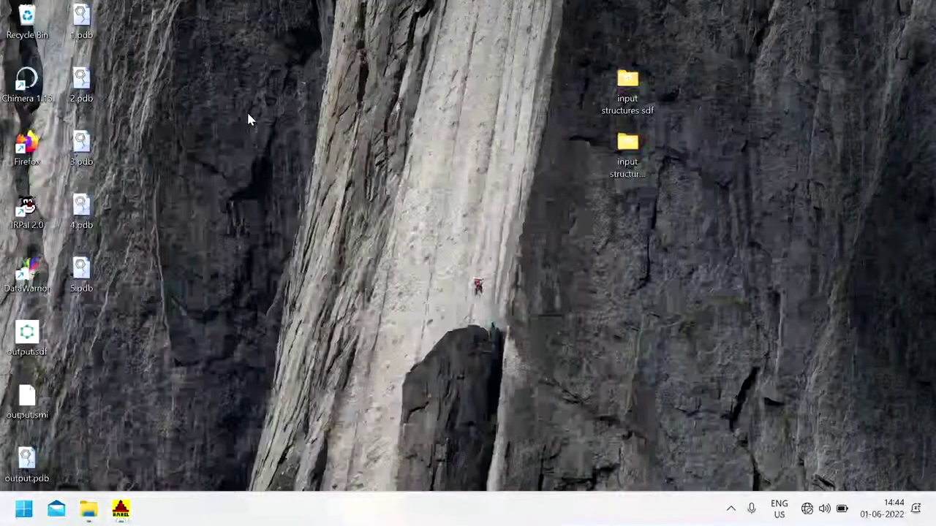
pyautogui.moveTo(120, 12); pyautogui.dragTo(137, 33)
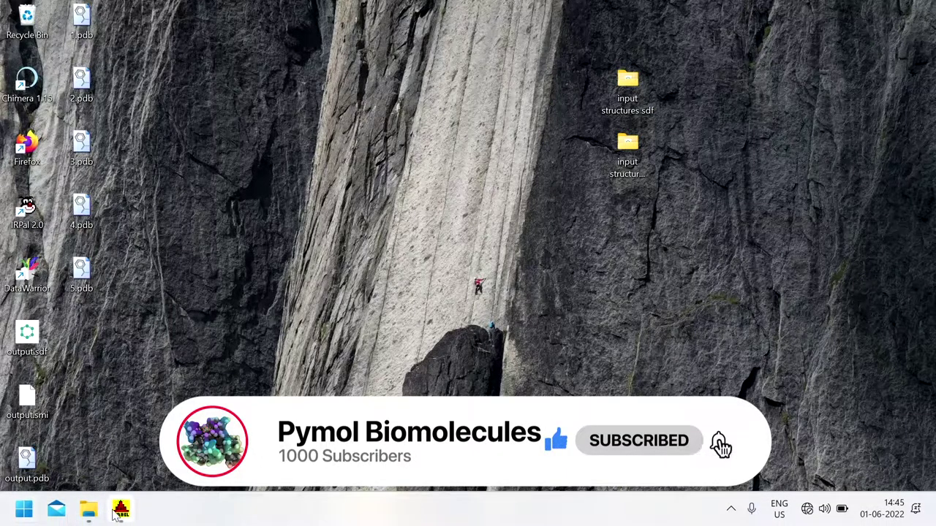
# Step: Restore Open Babel GUI and change the output format to "smi -- SMILES format"
pyautogui.moveTo(120, 514)
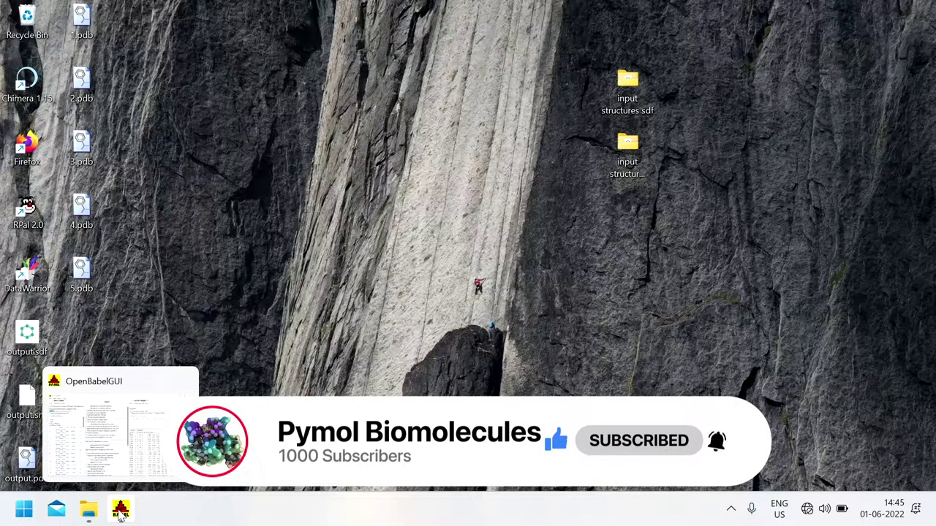
pyautogui.click(121, 514)
pyautogui.click(667, 64)
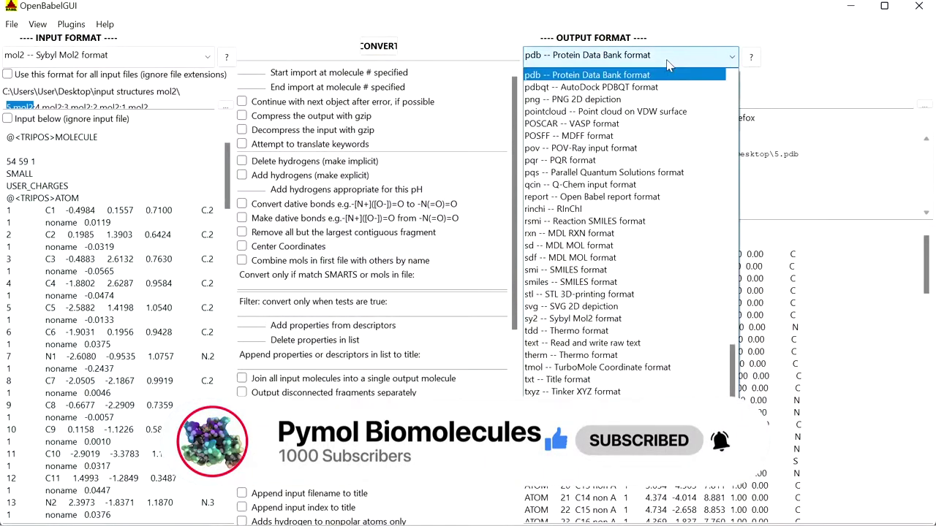
pyautogui.press('s')
pyautogui.press('Down')
pyautogui.press('Down')
pyautogui.press('Down')
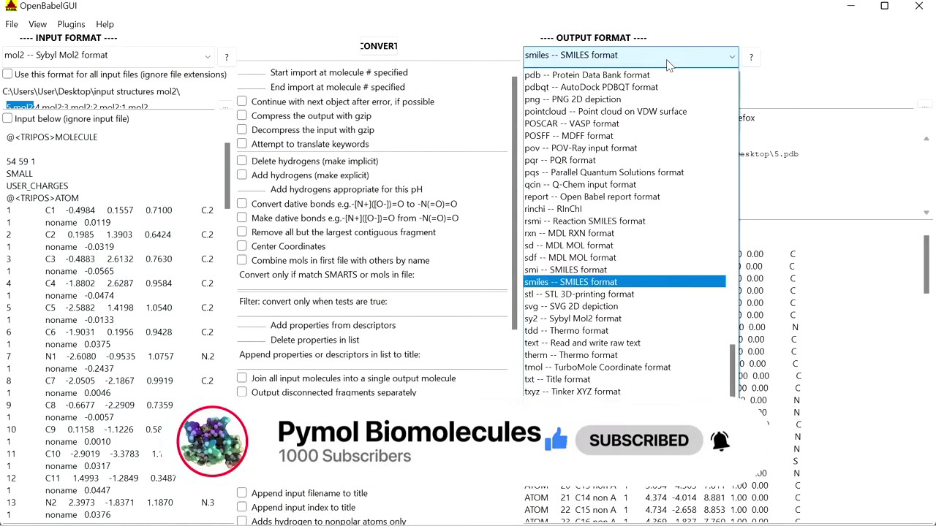
pyautogui.press('Up')
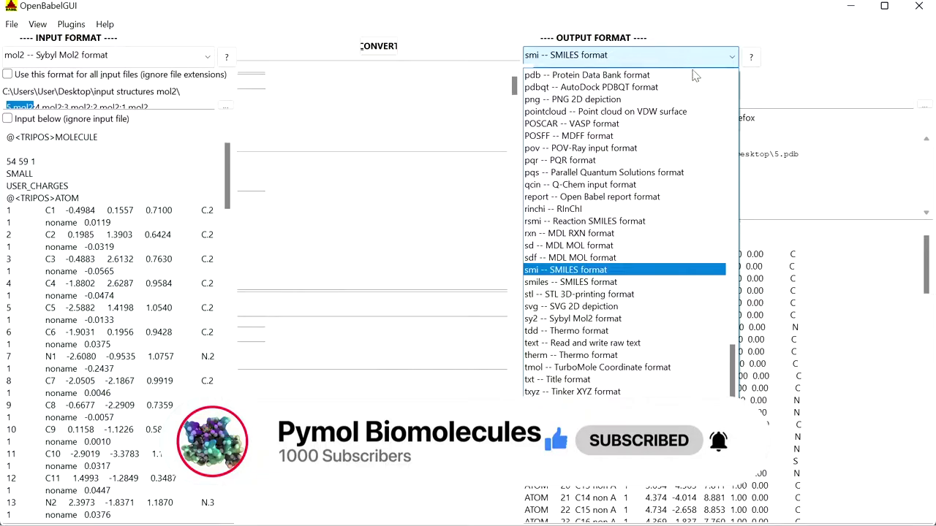
pyautogui.press('Return')
# Step: Set the output file to *.smi on the Desktop, convert the mol2 files into separate SMILES files, and minimize the window
pyautogui.click(641, 106)
pyautogui.press('BackSpace')
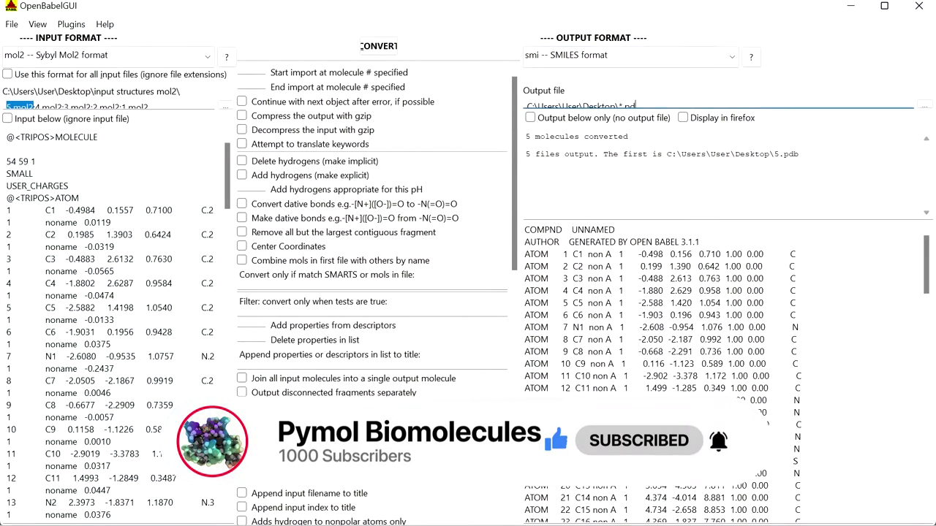
pyautogui.write('.smi')
pyautogui.click(378, 45)
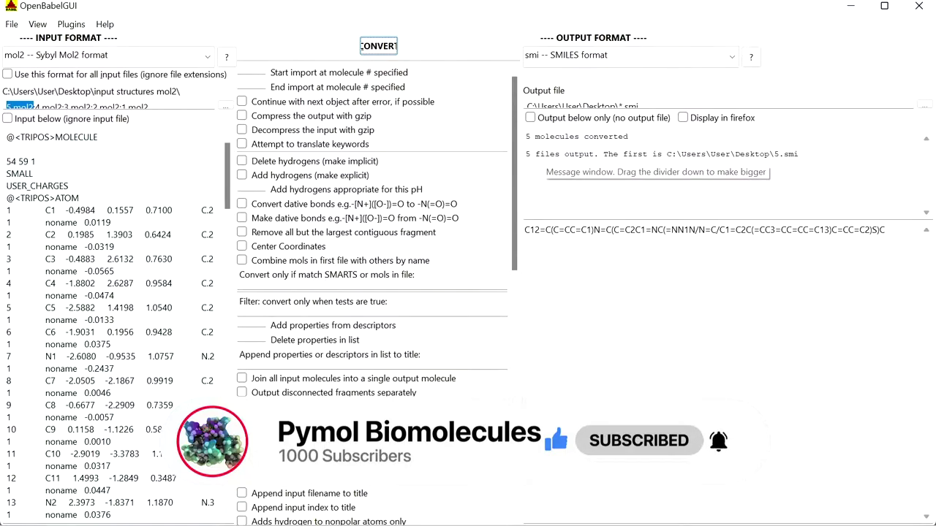
pyautogui.click(854, 7)
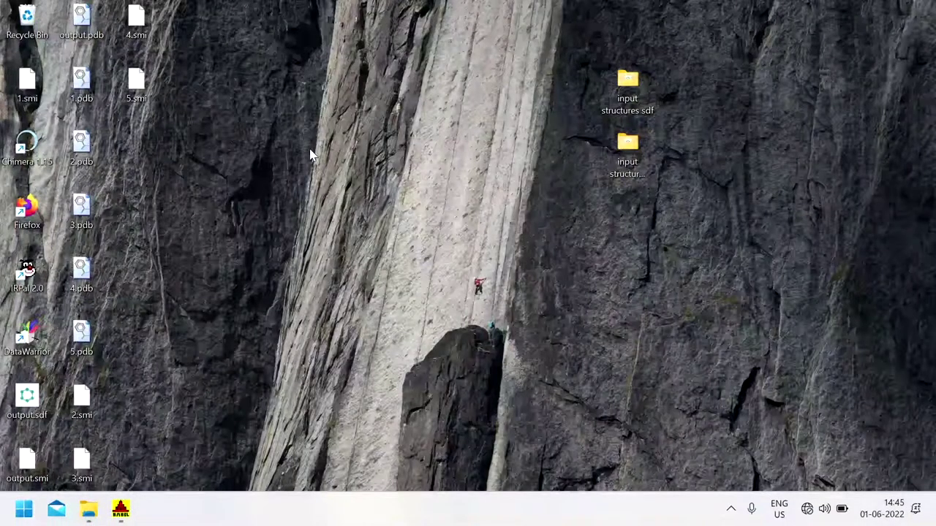
# Step: Locate the new SMILES files on the desktop, then inspect 2.smi and 3.smi in Notepad and close them
pyautogui.moveTo(111, 373); pyautogui.dragTo(66, 487)
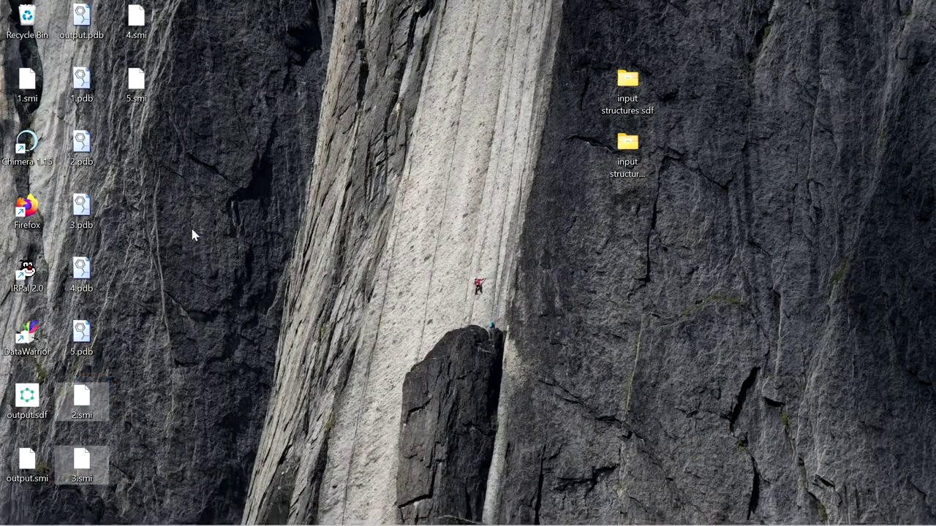
pyautogui.click(175, 112)
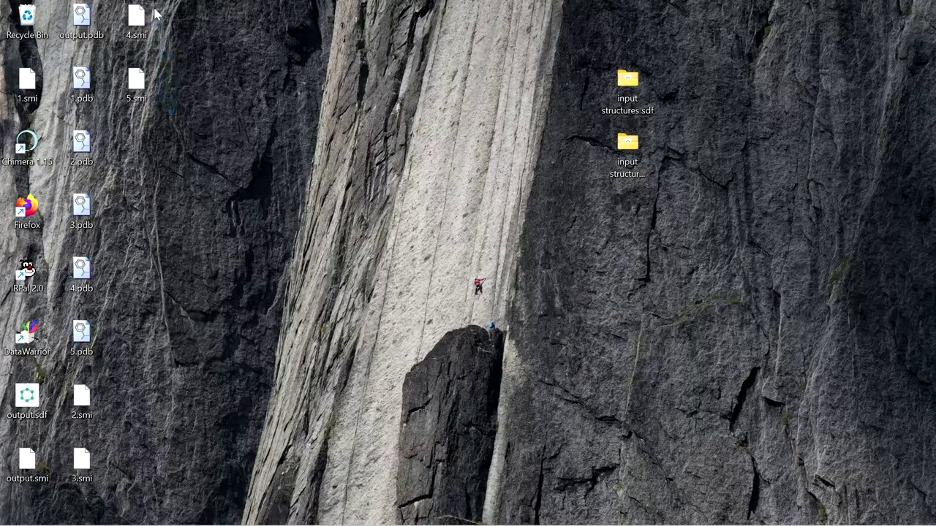
pyautogui.doubleClick(81, 406)
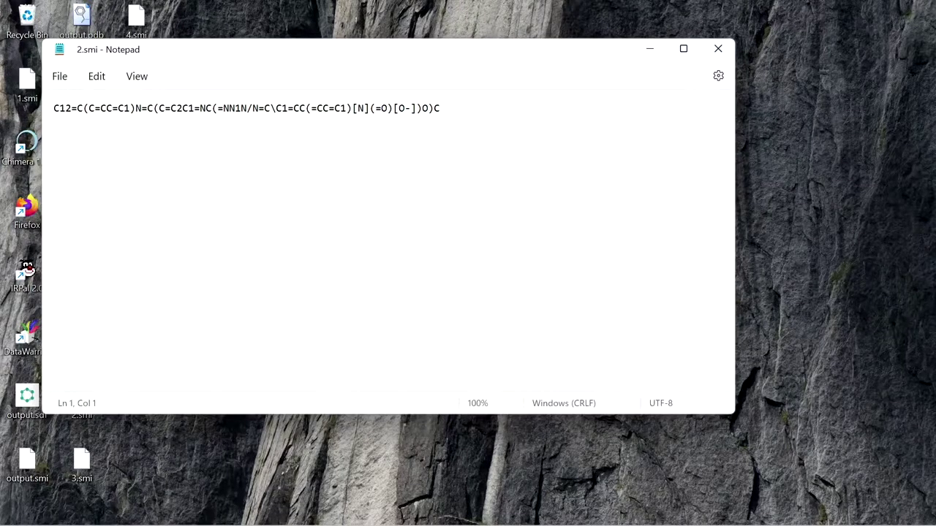
pyautogui.click(726, 49)
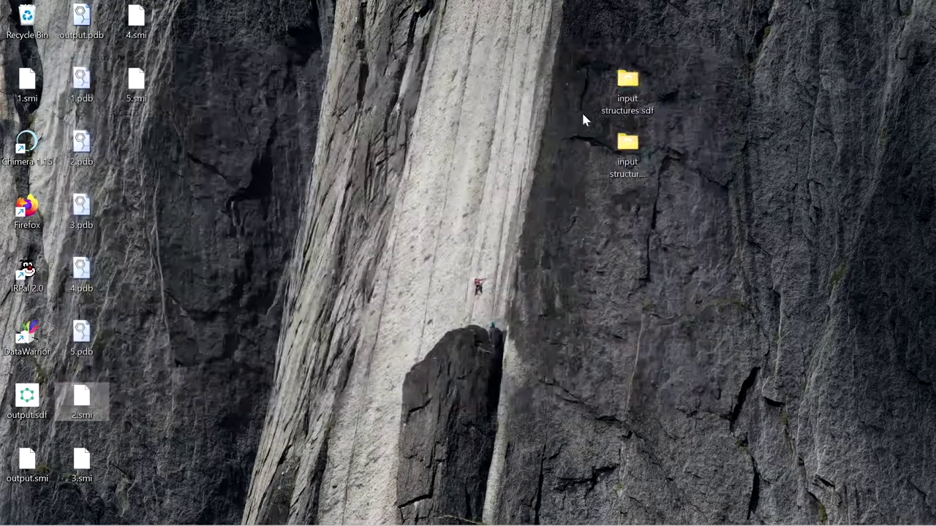
pyautogui.doubleClick(84, 461)
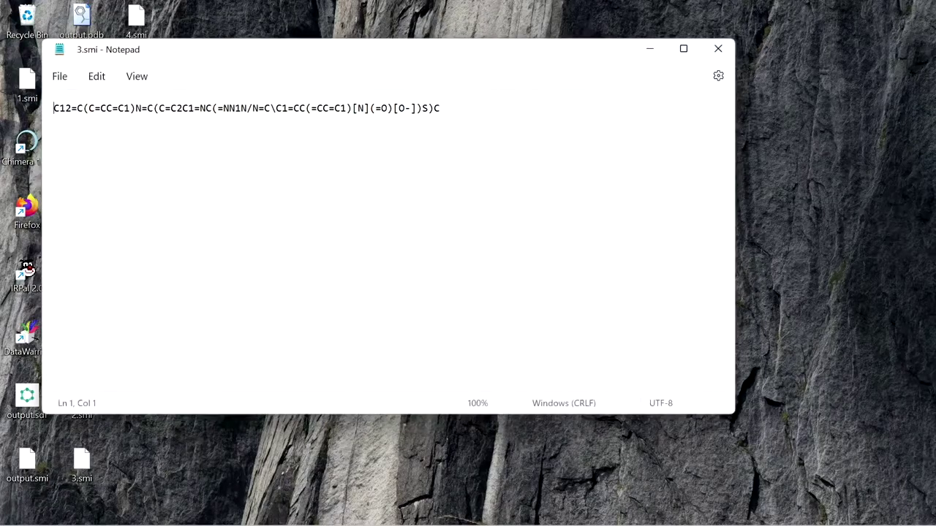
pyautogui.click(717, 49)
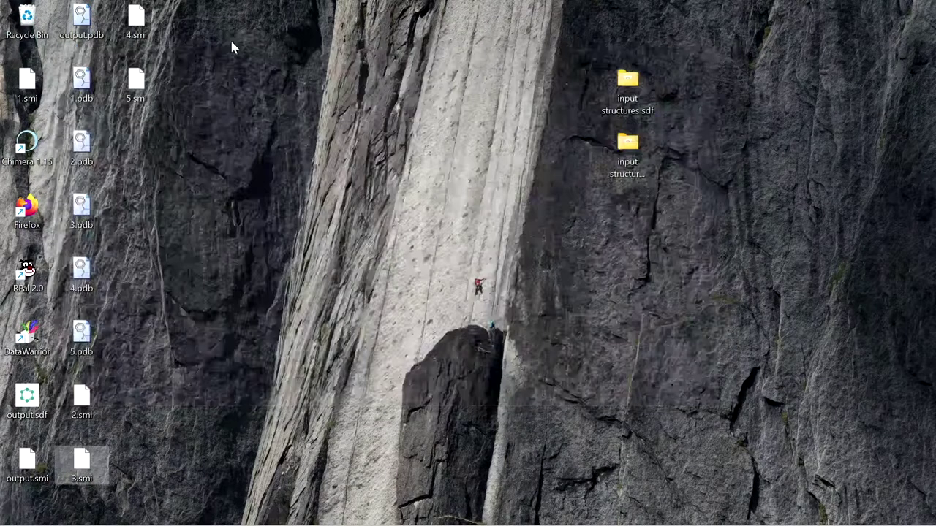
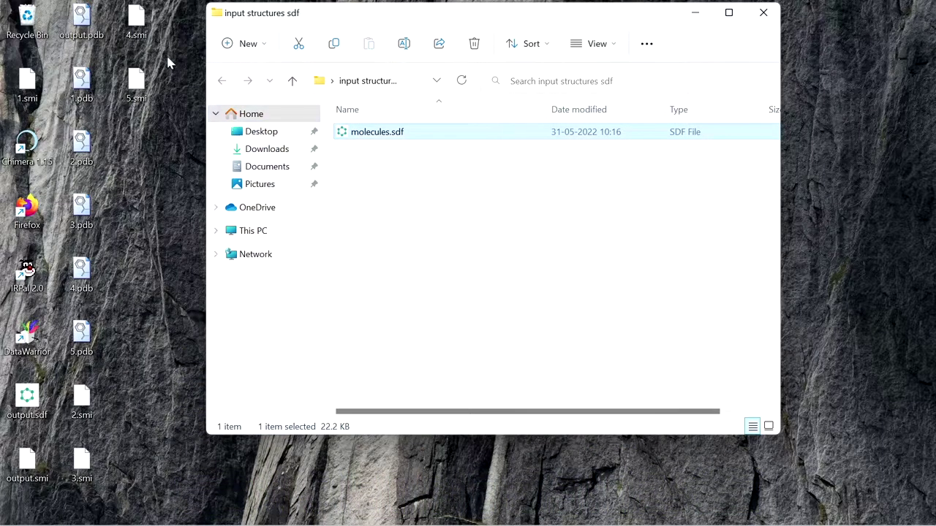
# Step: Delete all the generated PDB, SMILES and SDF output files from the desktop and switch back to Open Babel GUI
pyautogui.moveTo(169, 22); pyautogui.dragTo(85, 483)
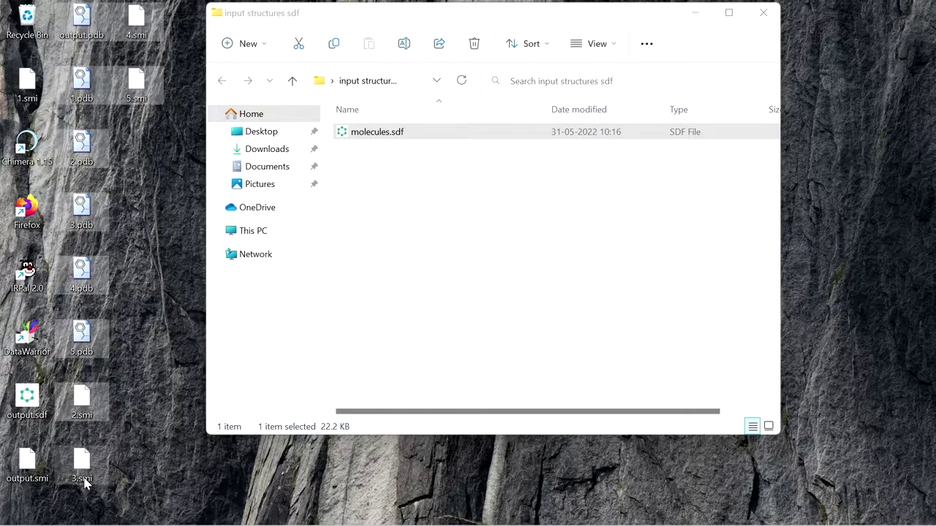
pyautogui.press('Delete')
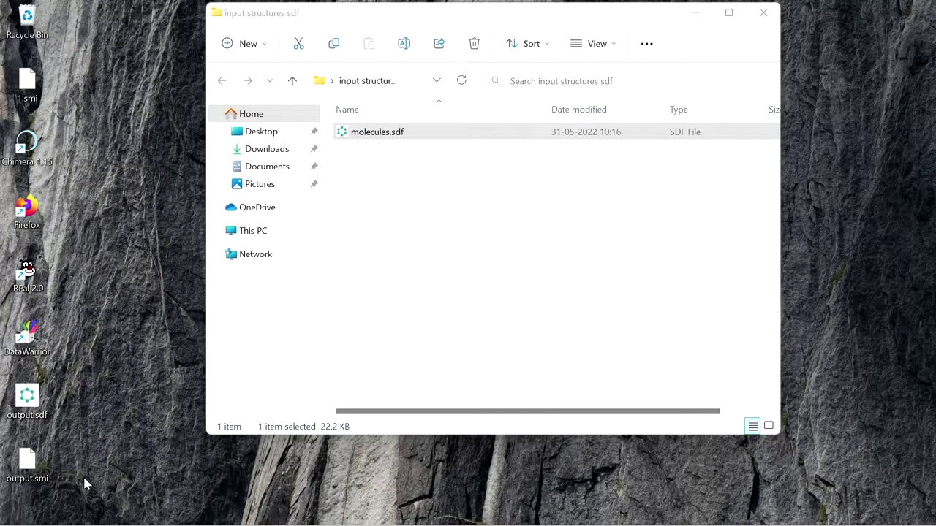
pyautogui.moveTo(73, 376); pyautogui.dragTo(1, 496)
pyautogui.press('Delete')
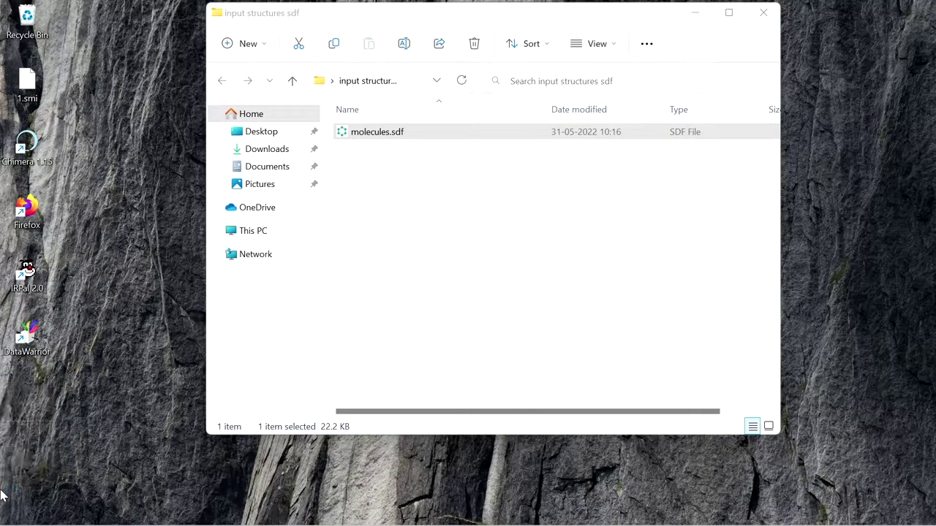
pyautogui.click(27, 82)
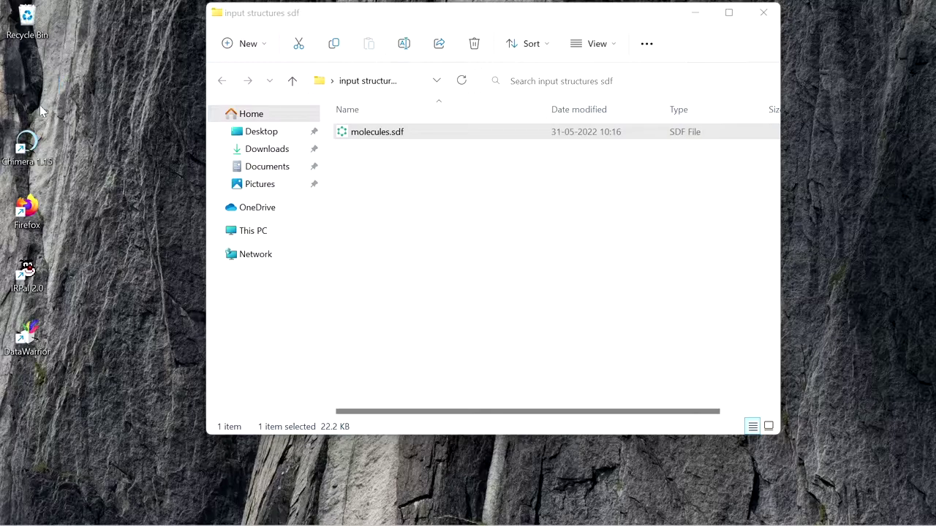
pyautogui.press('Delete')
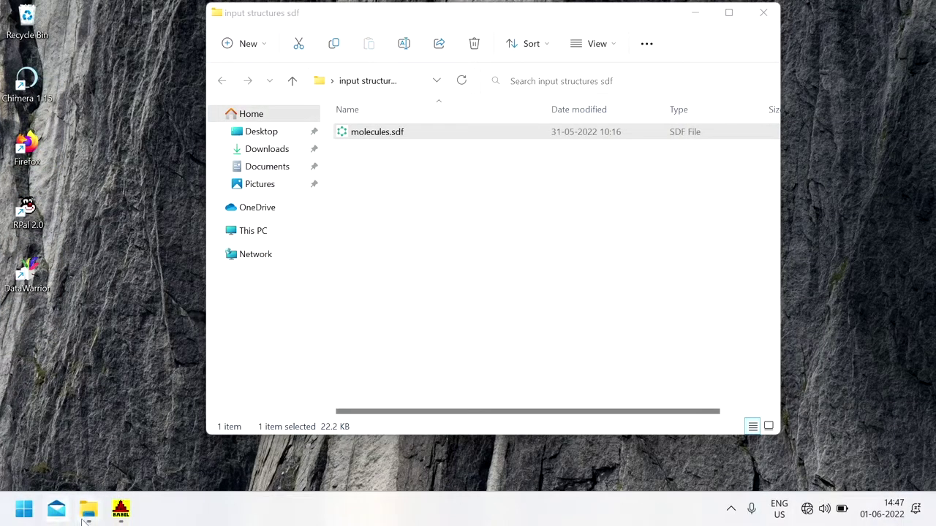
pyautogui.click(123, 513)
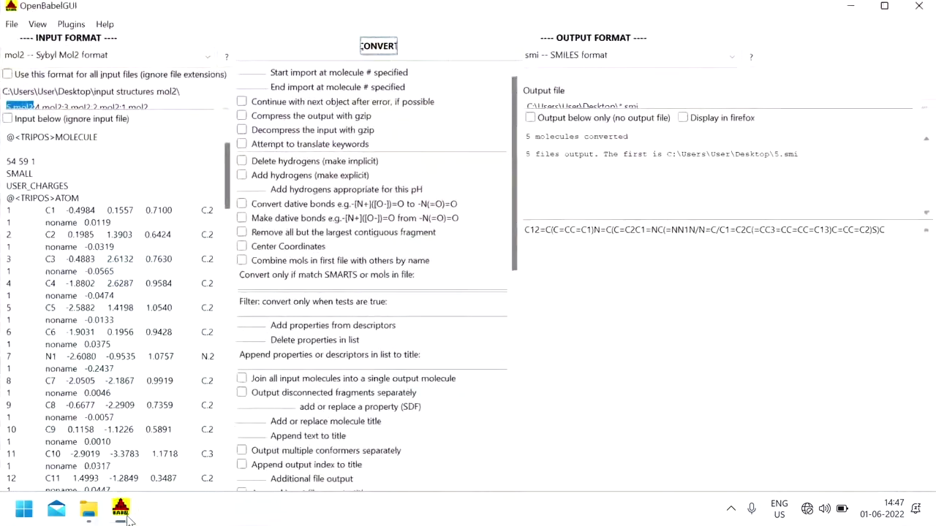
# Step: Change the input format to "sdf -- MDL MOL format"
pyautogui.click(113, 57)
pyautogui.write('sdf')
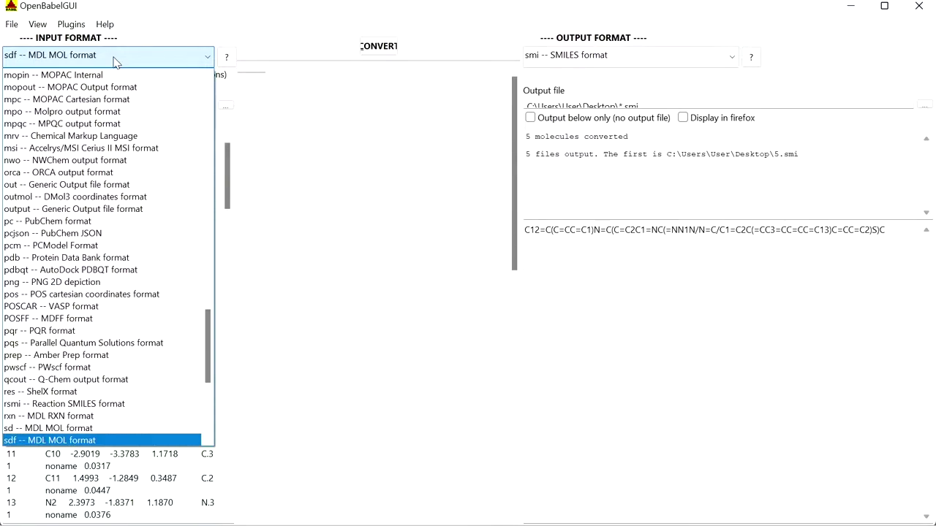
pyautogui.click(114, 63)
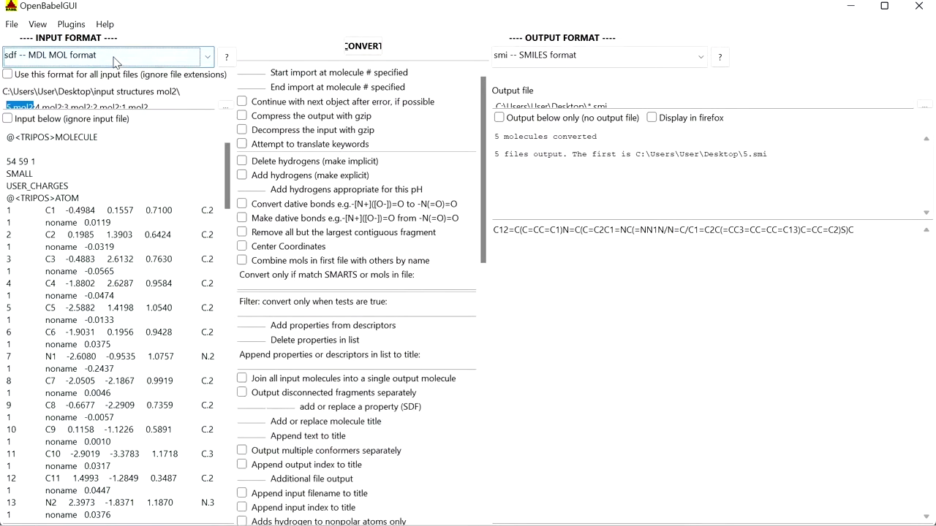
# Step: Change the output format to "mol2 -- Sybyl Mol2 format"
pyautogui.click(571, 58)
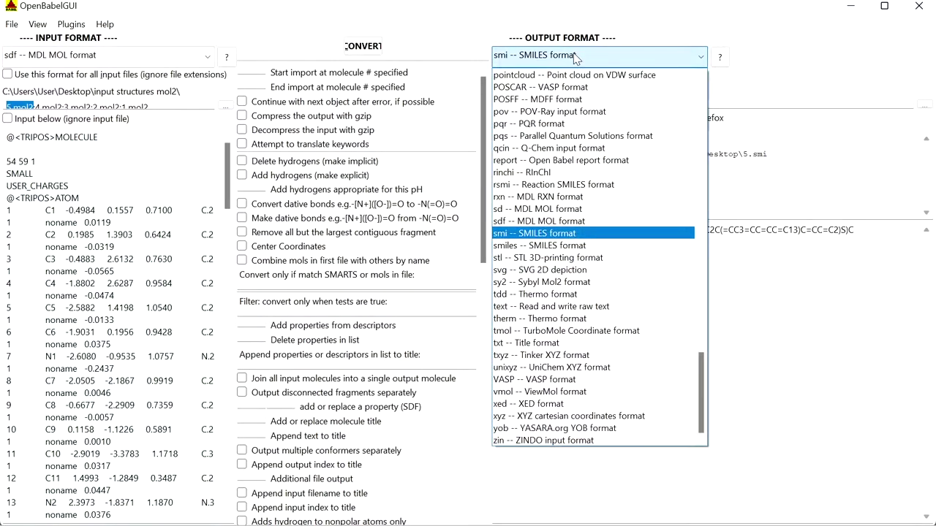
pyautogui.press('m')
pyautogui.press('m')
pyautogui.press('m')
pyautogui.press('m')
pyautogui.press('m')
pyautogui.press('m')
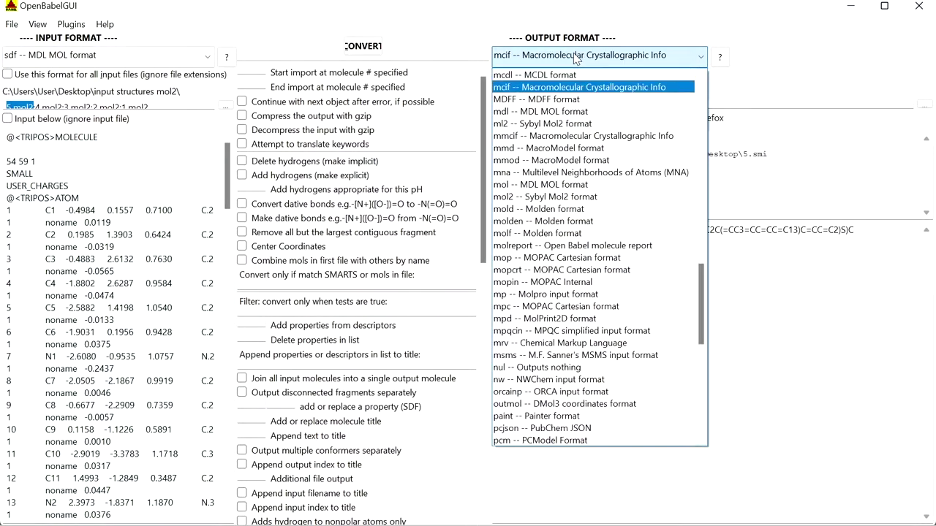
pyautogui.press('m')
pyautogui.press('m')
pyautogui.press('m')
pyautogui.press('m')
pyautogui.press('m')
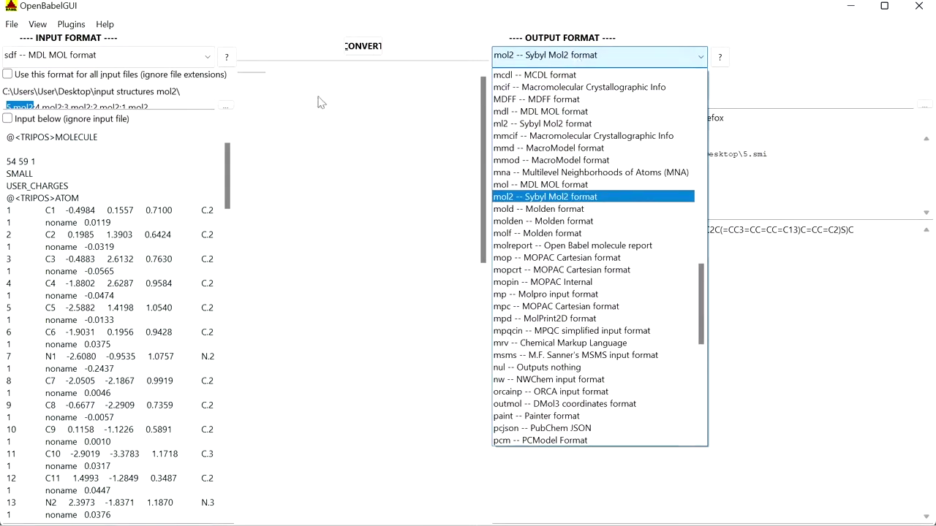
pyautogui.click(225, 112)
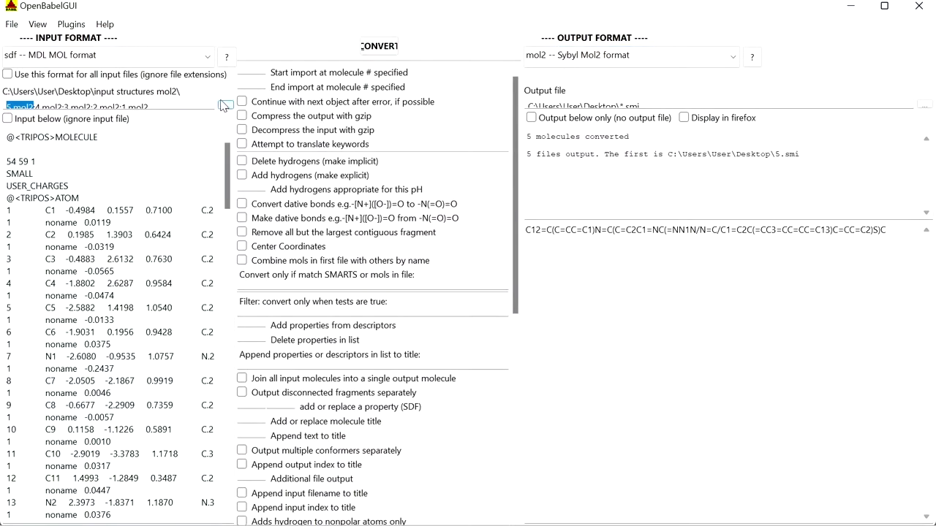
# Step: Load molecules.sdf from the "input structures sdf" folder on the Desktop as the input file
pyautogui.click(227, 108)
pyautogui.click(150, 70)
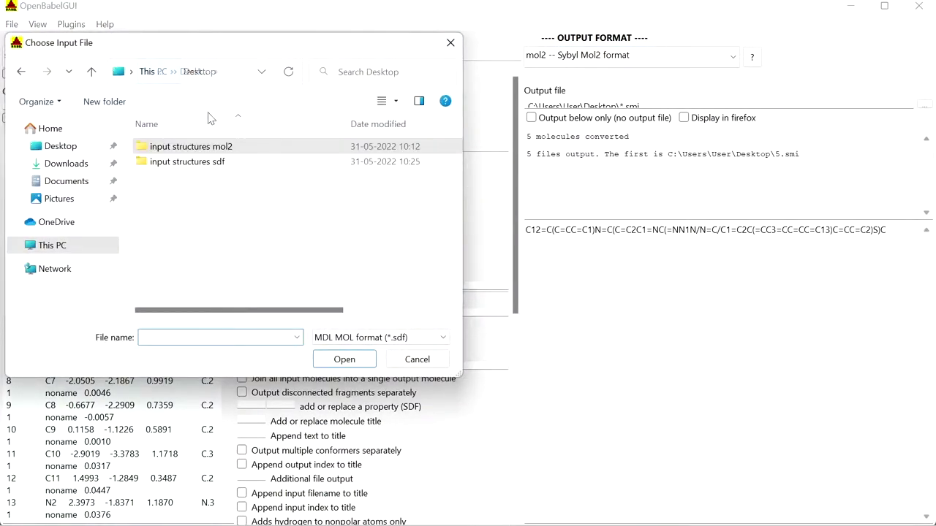
pyautogui.doubleClick(186, 162)
pyautogui.click(178, 152)
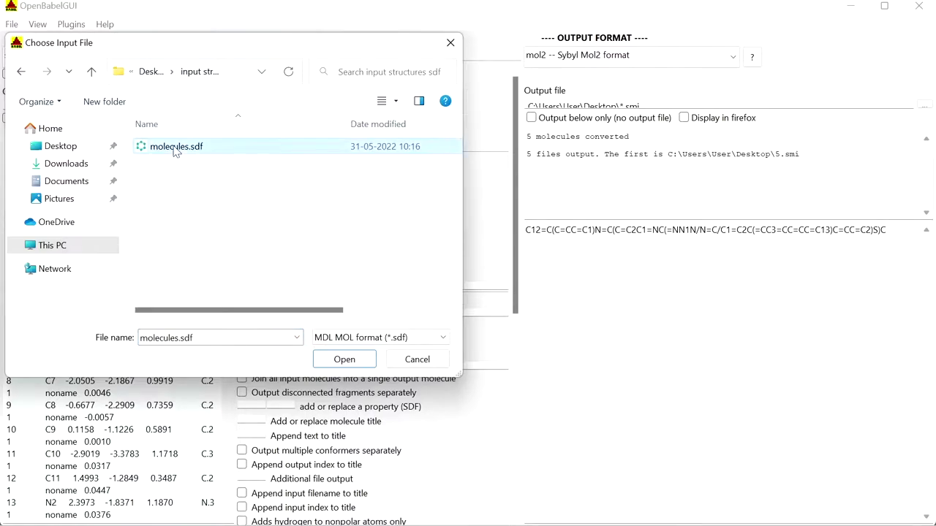
pyautogui.click(335, 360)
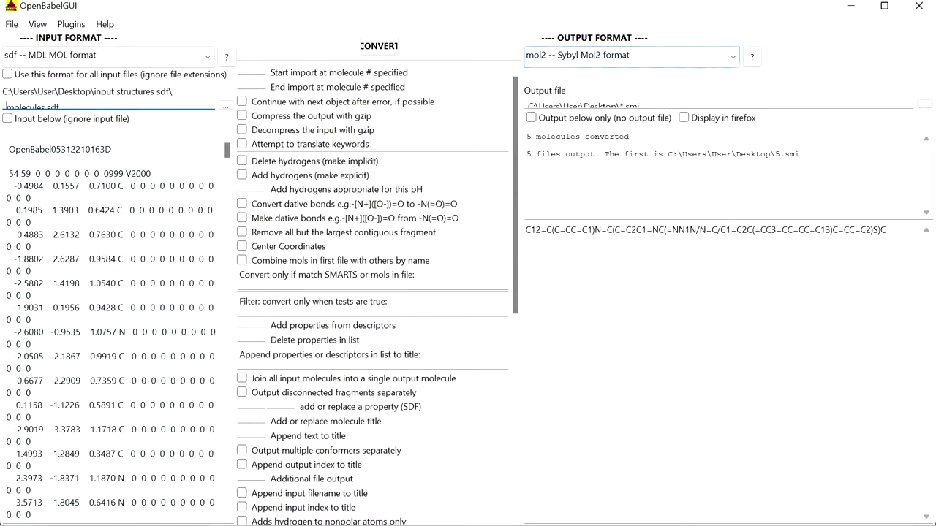
# Step: Set the output file to *.mol2 on the Desktop
pyautogui.click(636, 106)
pyautogui.press('BackSpace')
pyautogui.press('BackSpace')
pyautogui.press('BackSpace')
pyautogui.write('mol')
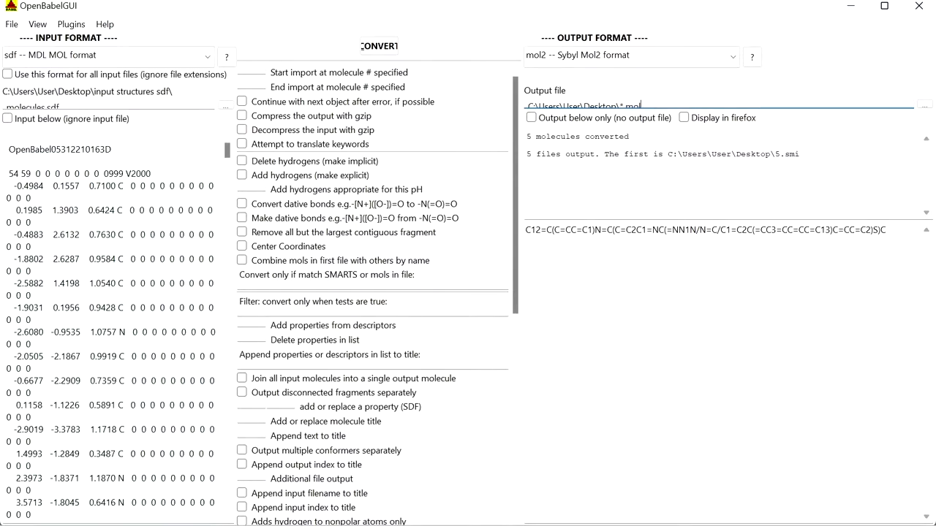
pyautogui.write('2')
# Step: Minimize the open folder window, convert molecules.sdf into separate mol2 files in Open Babel GUI, and show the desktop
pyautogui.click(850, 6)
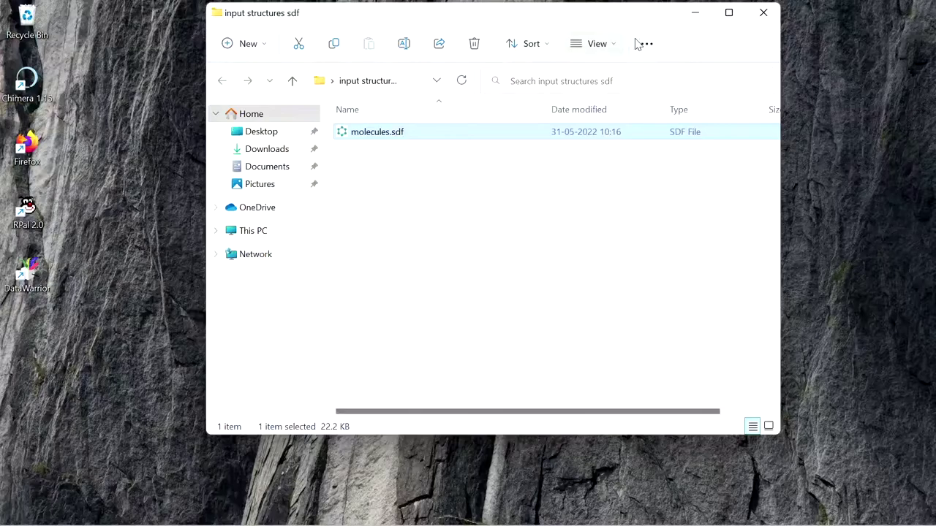
pyautogui.click(695, 17)
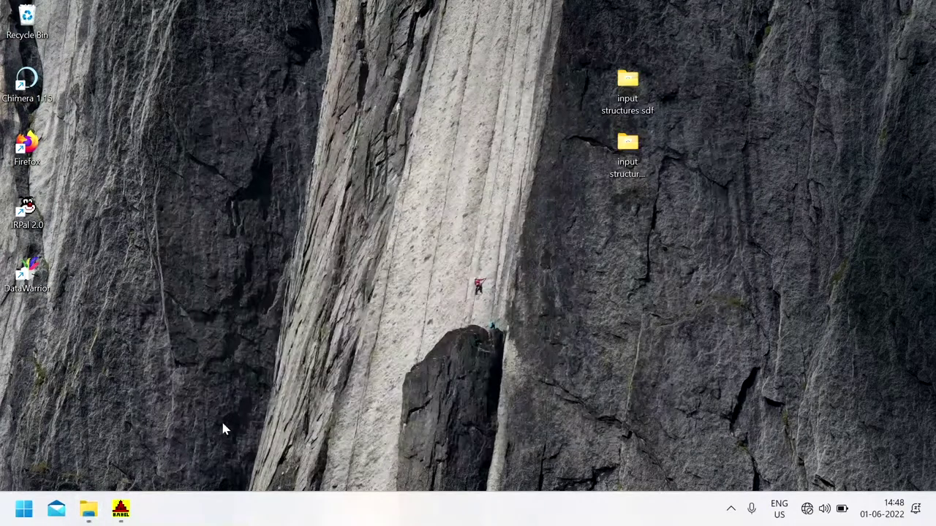
pyautogui.click(123, 511)
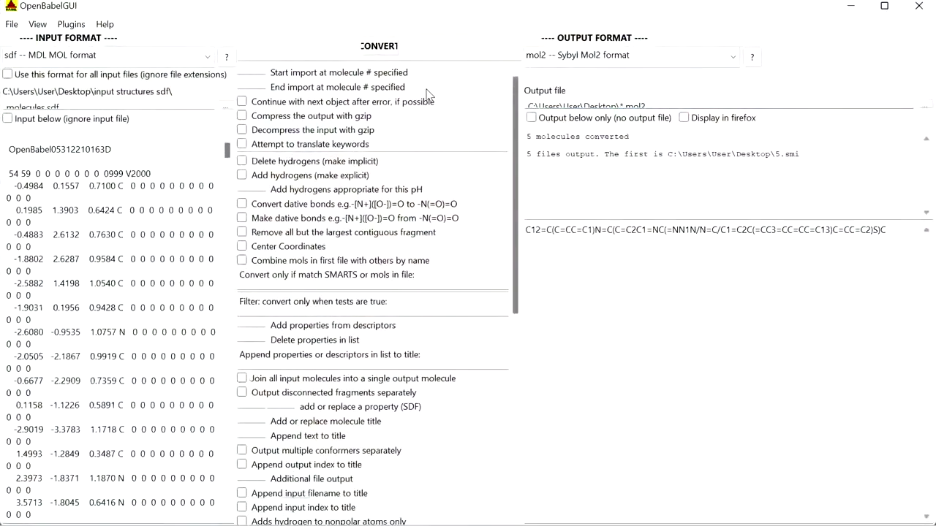
pyautogui.click(375, 48)
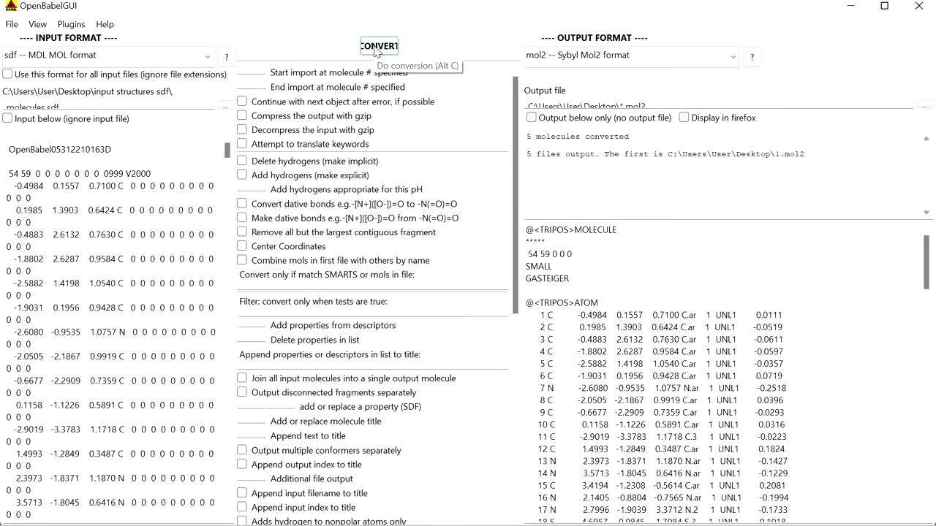
pyautogui.click(851, 6)
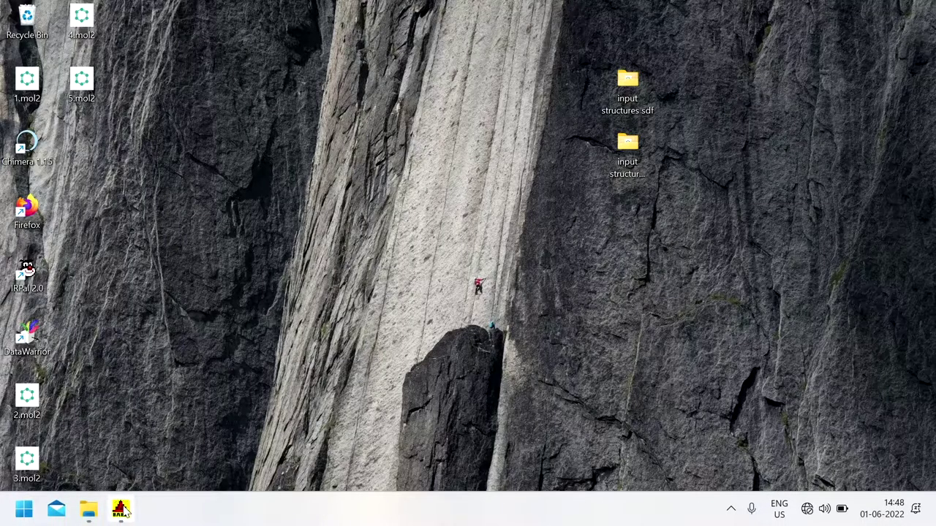
# Step: Restore Open Babel GUI and set the output file to output.mol2 on the Desktop
pyautogui.click(121, 512)
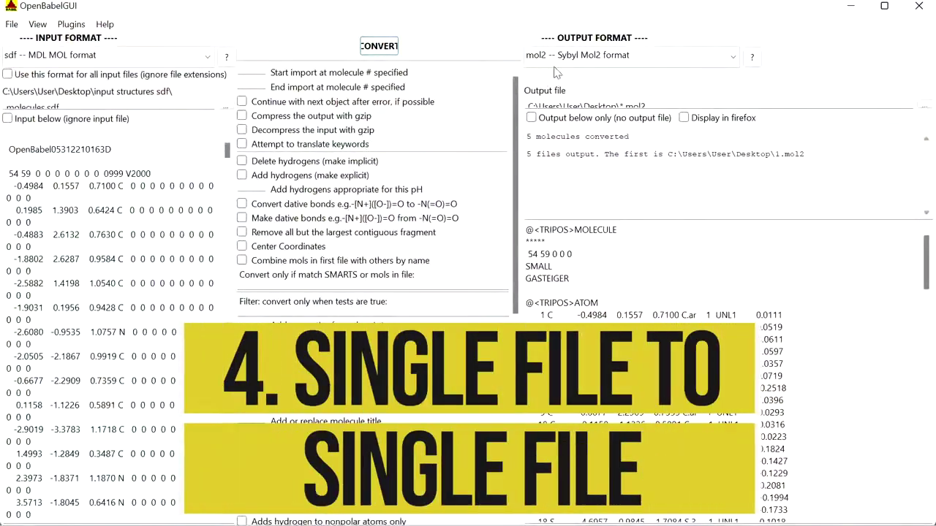
pyautogui.click(633, 104)
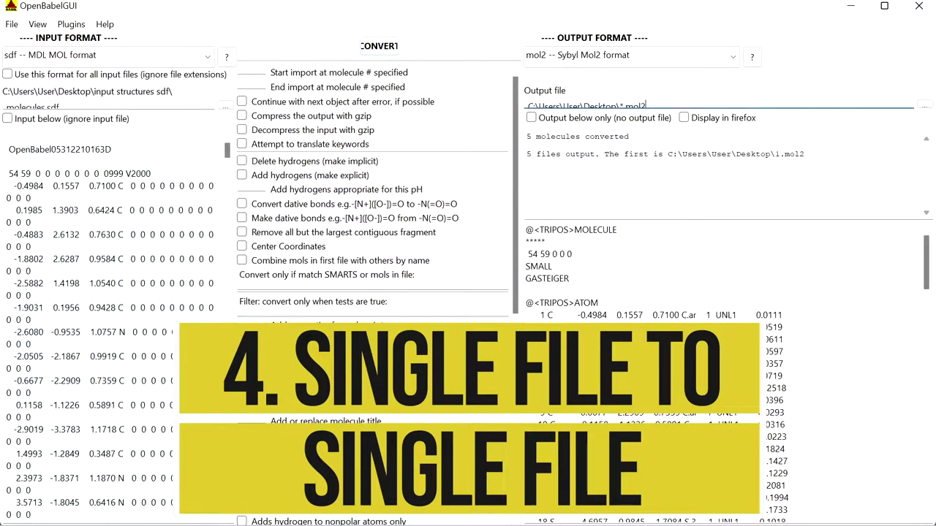
pyautogui.press('BackSpace')
pyautogui.press('BackSpace')
pyautogui.press('BackSpace')
pyautogui.press('BackSpace')
pyautogui.press('BackSpace')
pyautogui.press('BackSpace')
pyautogui.write('output')
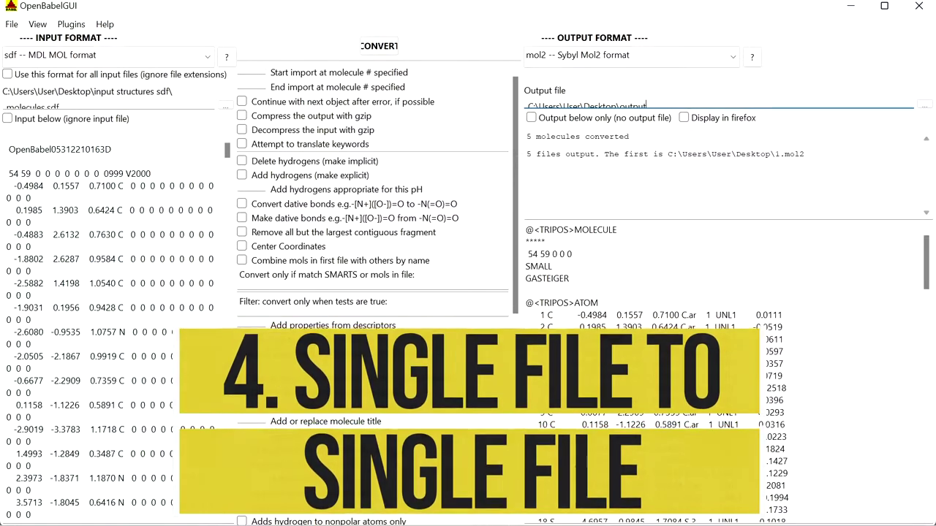
pyautogui.write('.mol2')
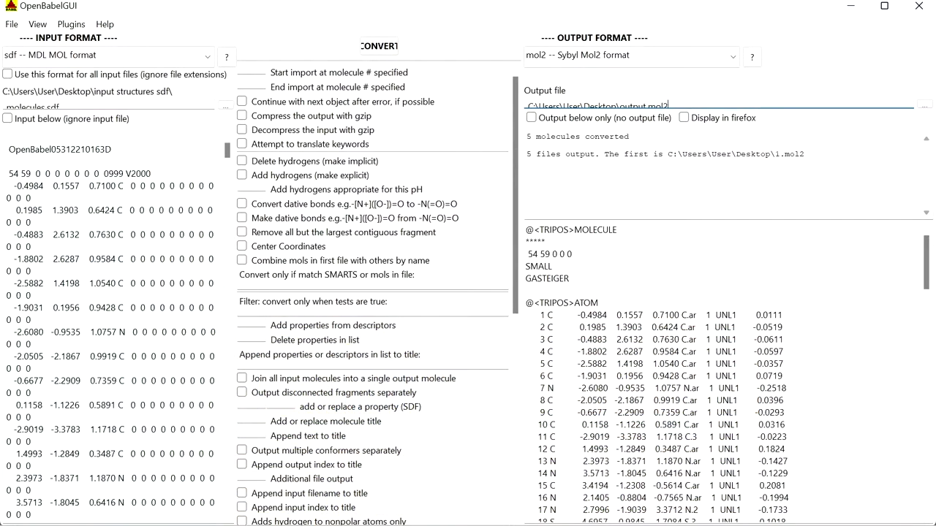
# Step: Convert molecules.sdf into the single output.mol2 file and minimize the window to locate it on the desktop
pyautogui.click(378, 45)
pyautogui.click(378, 46)
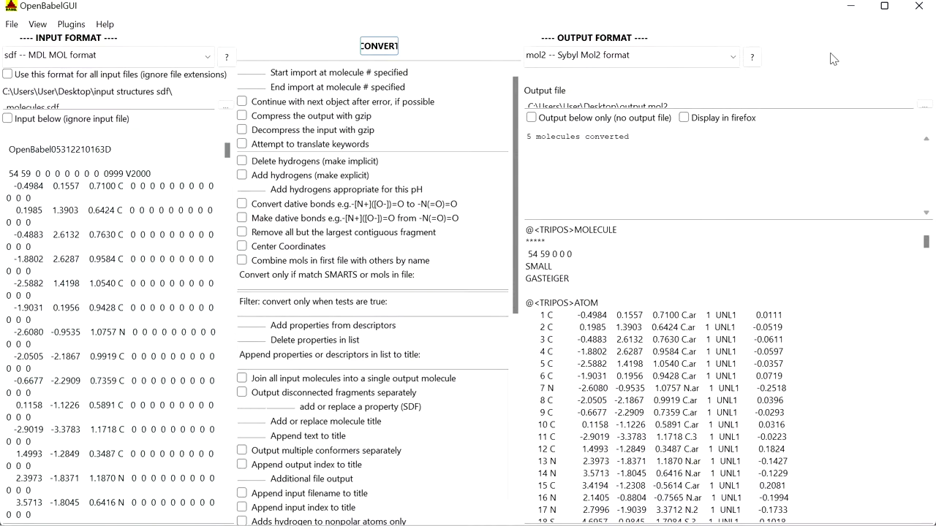
pyautogui.click(850, 6)
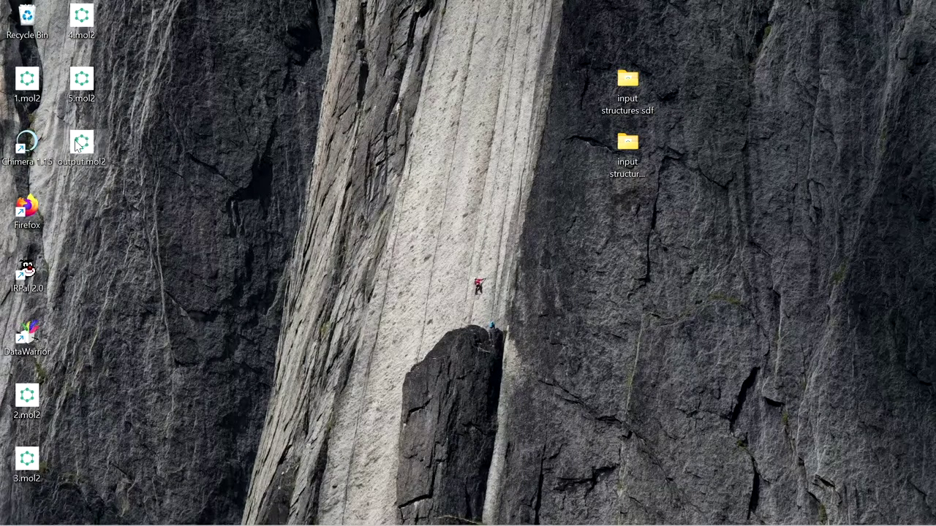
pyautogui.moveTo(76, 146)
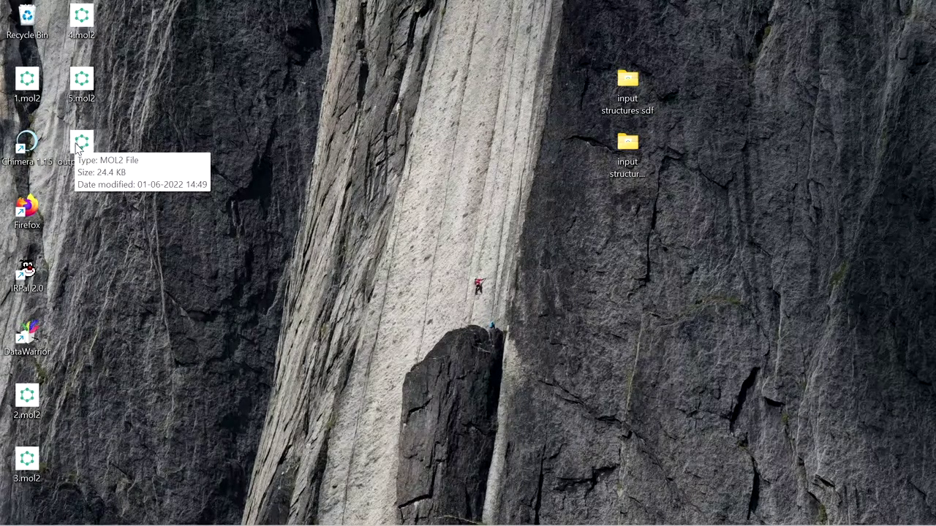